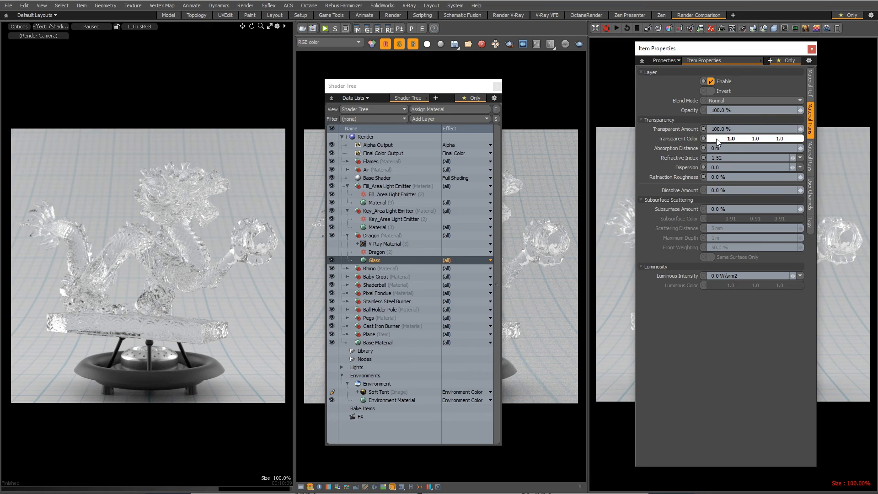
Step: Set the dragon Glass material's transparent color to RGB 0.92, 0.72, 0.82
click(716, 138)
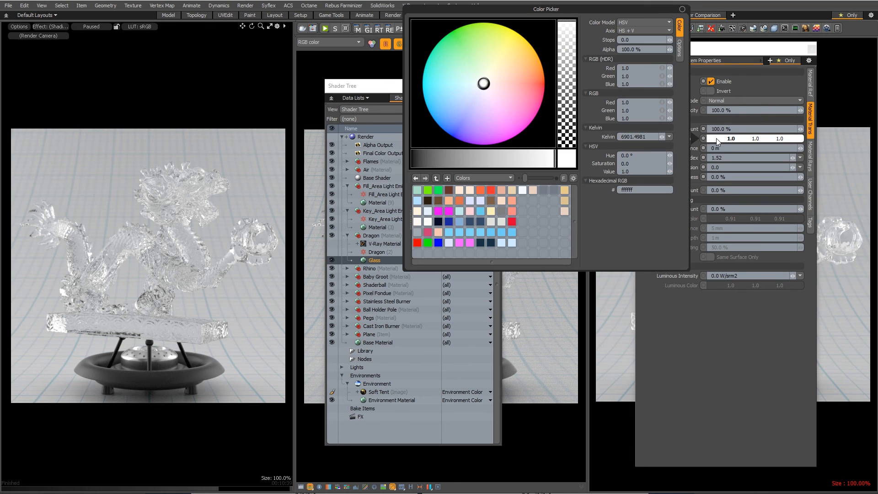
click(638, 101)
text(0.92)
key(Tab)
text(0.72)
key(Tab)
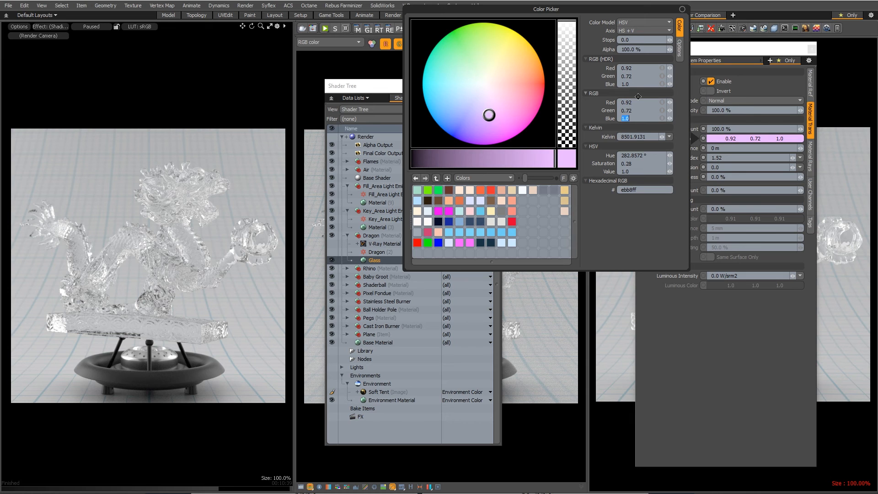
text(8)
text(.8)
text(2)
key(Return)
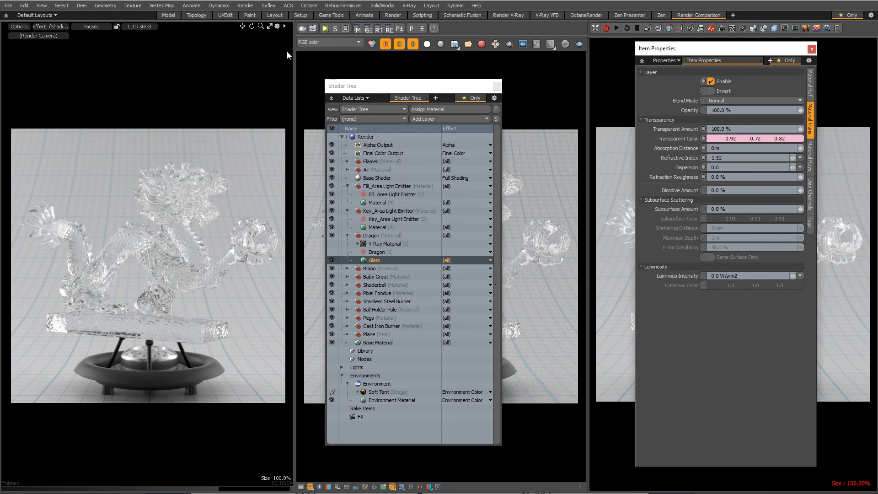
Step: Move the Item Properties and Shader Tree windows out of view and resume the paused modo preview render
drag(687, 48, 877, 67)
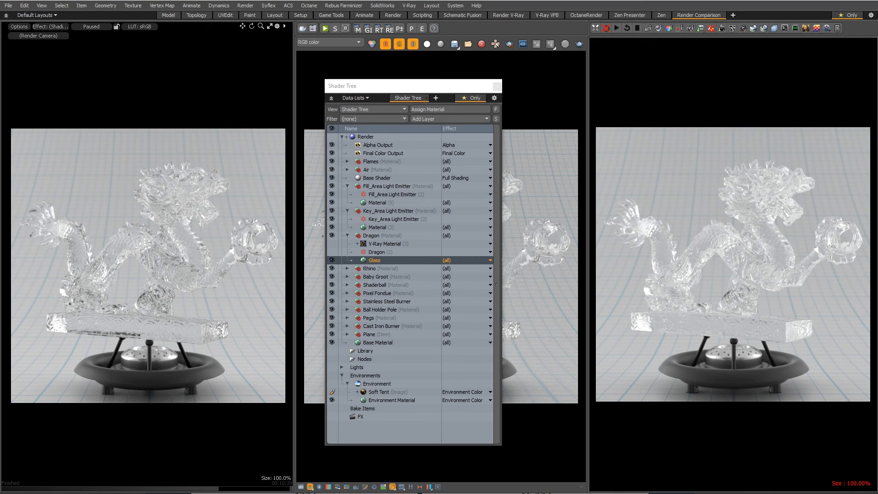
drag(441, 89, 0, 133)
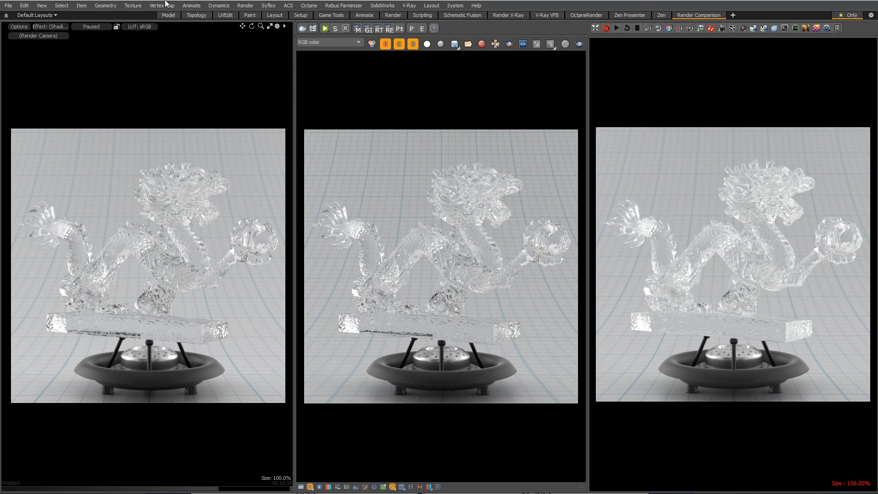
click(89, 26)
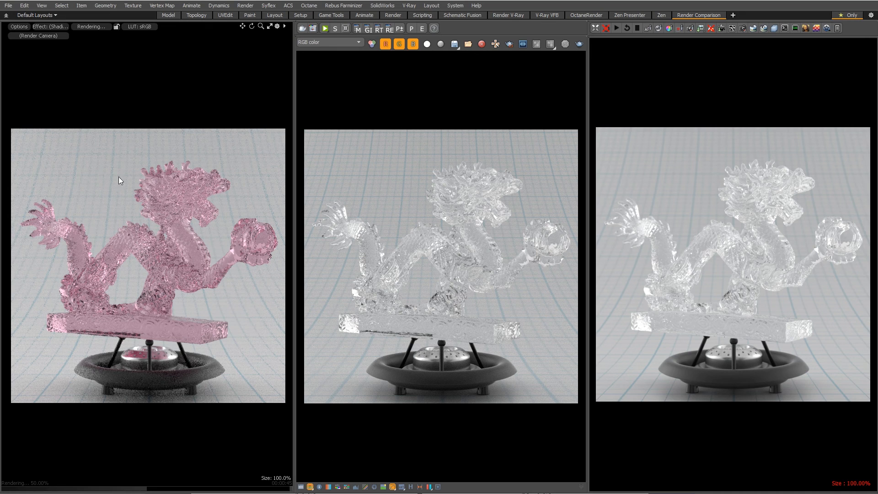
Step: Bring the palette with the larger finished dragon preview into view, examine the glass tint, and move it away again
drag(509, 492, 551, 38)
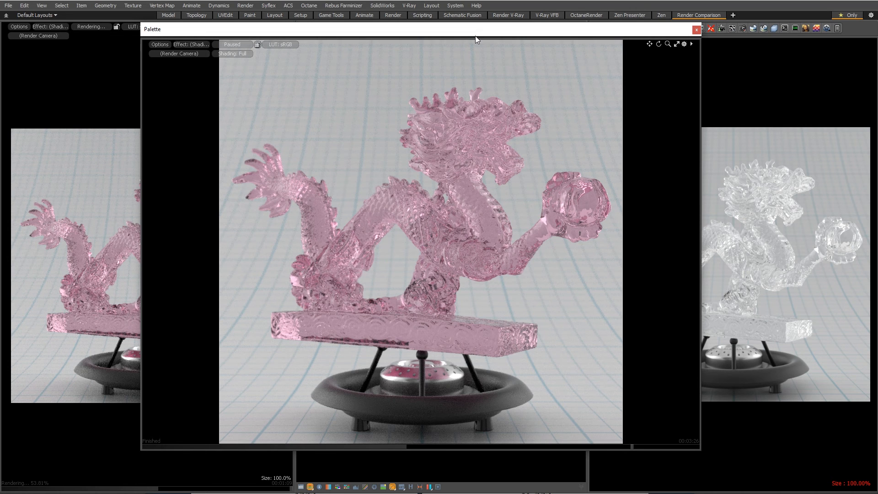
drag(474, 35, 131, 493)
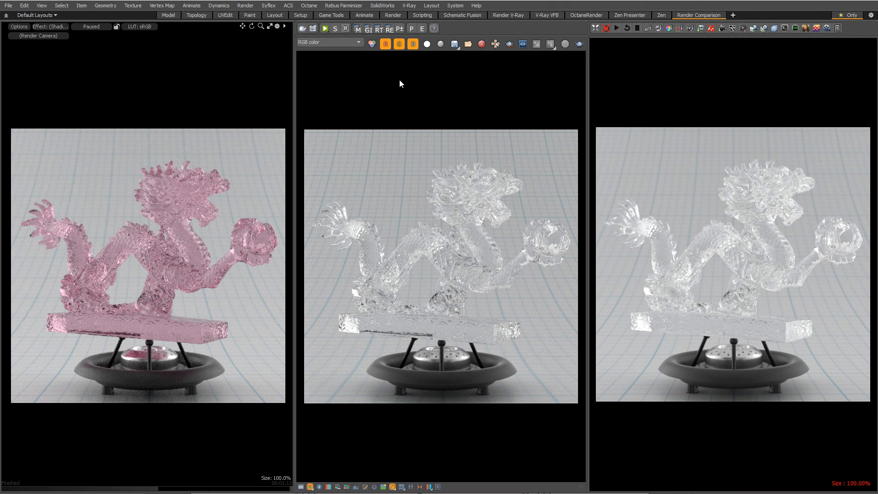
Step: Render the tinted glass dragon in V-Ray and start the Octane render
click(325, 29)
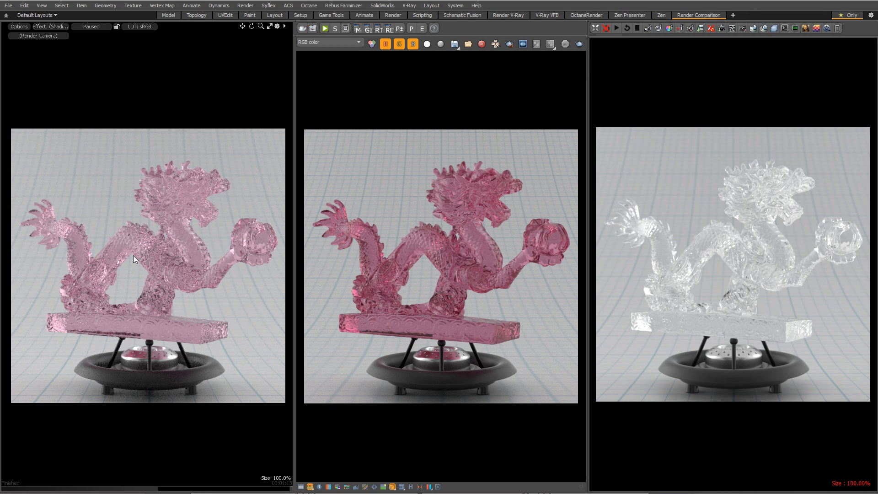
click(614, 28)
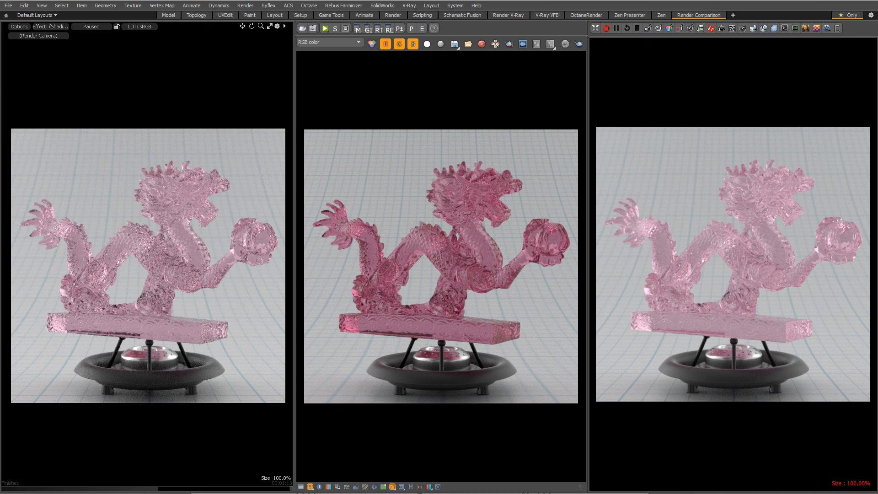
Step: Bring the Shader Tree and Item Properties windows back into view and pause the Octane render
drag(0, 95, 171, 72)
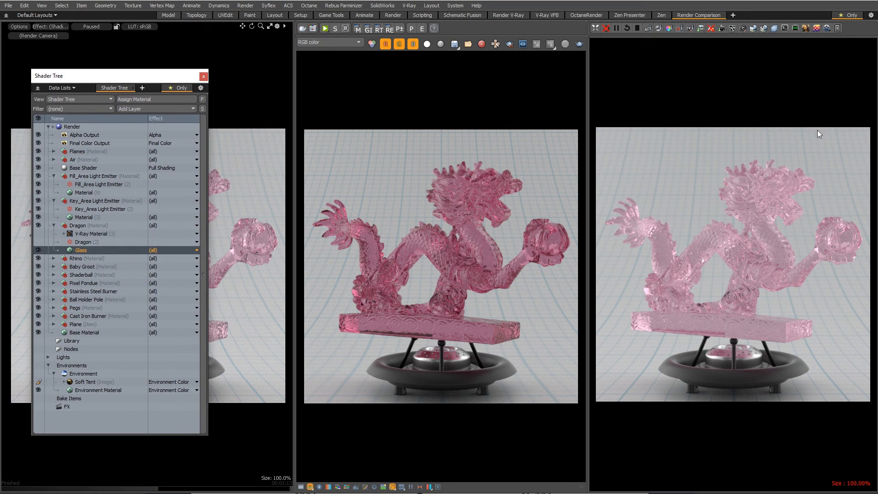
drag(877, 67, 415, 52)
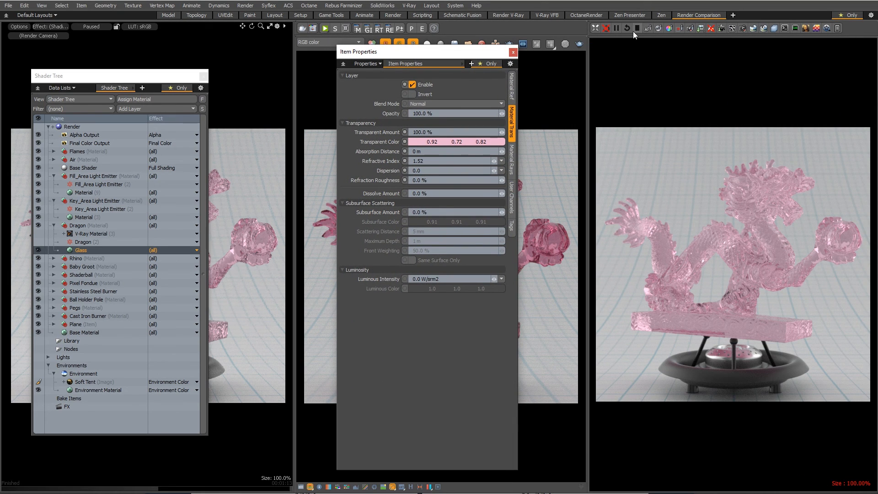
click(616, 28)
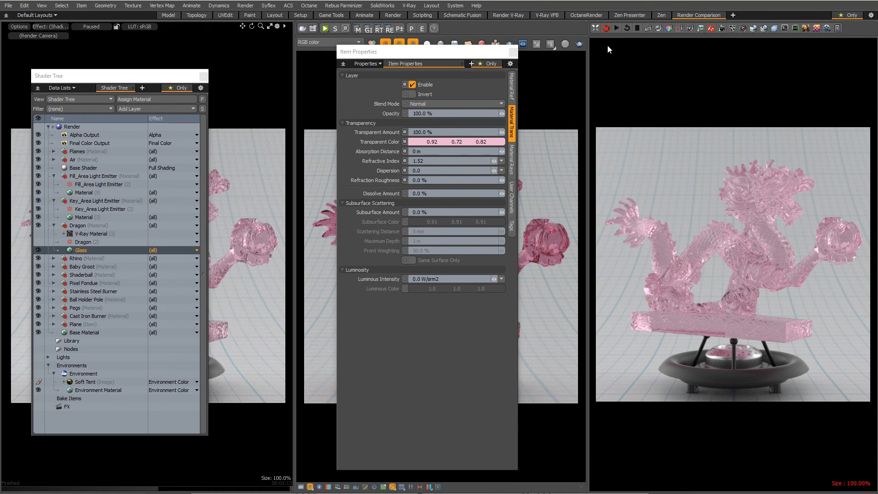
Step: Delete the Octane override and the V-Ray Material from the Dragon material group, leaving the Glass material
click(91, 233)
click(87, 242)
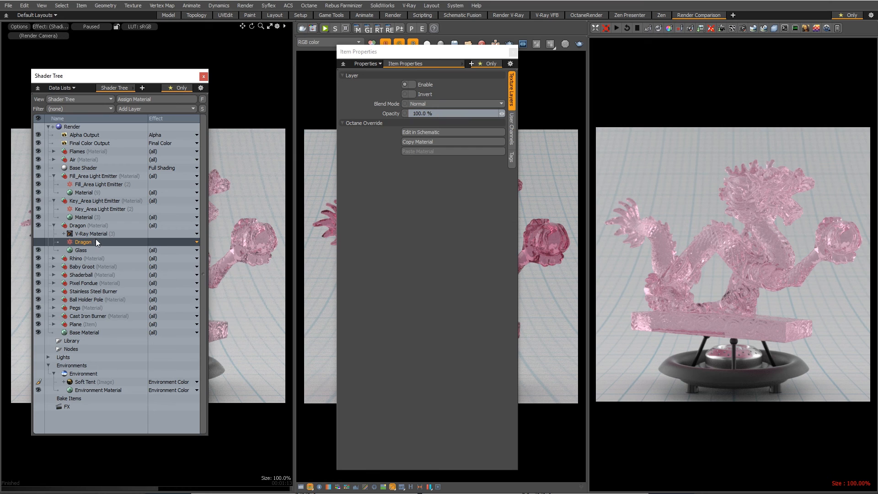
key(Delete)
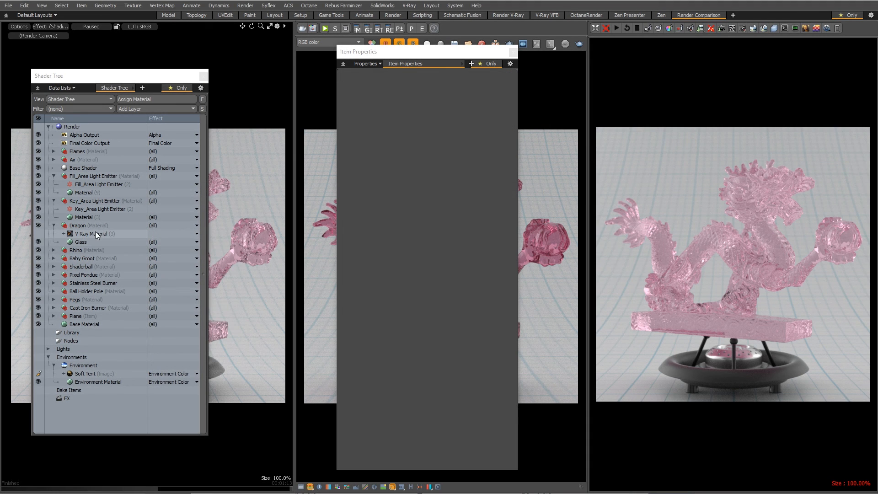
click(100, 234)
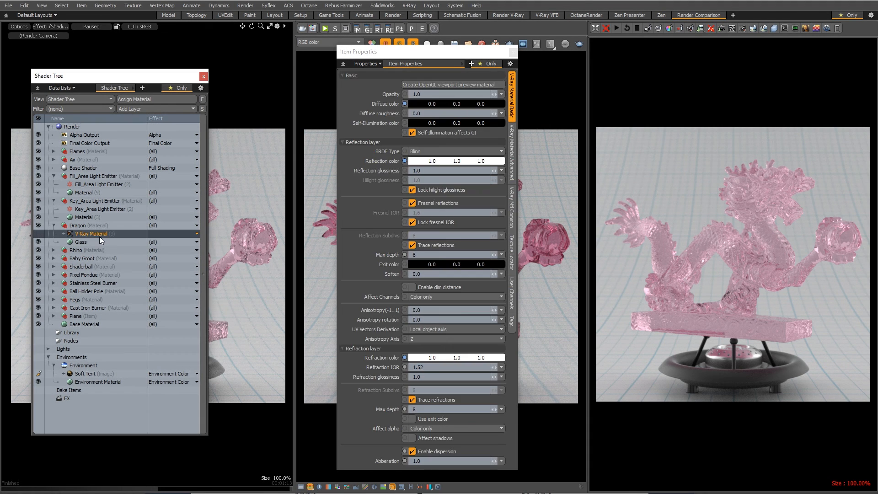
key(Delete)
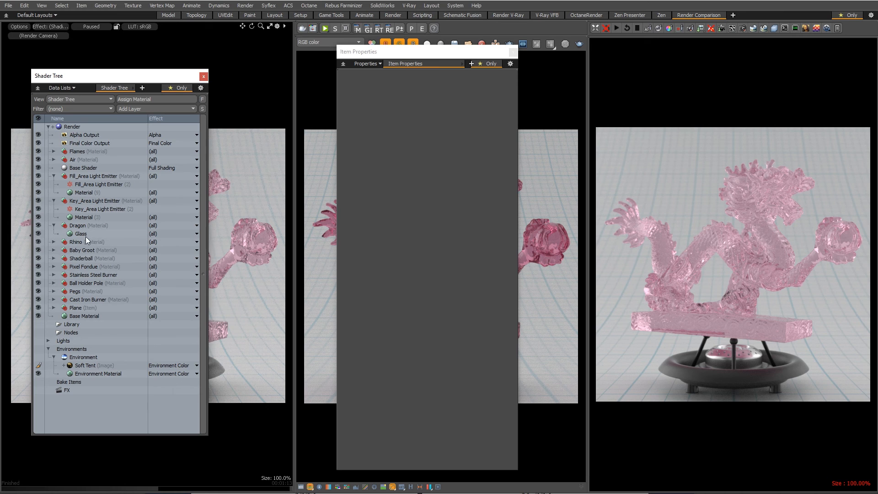
Step: Add an Octane Override above the dragon's Glass material and open it in the schematic
click(88, 235)
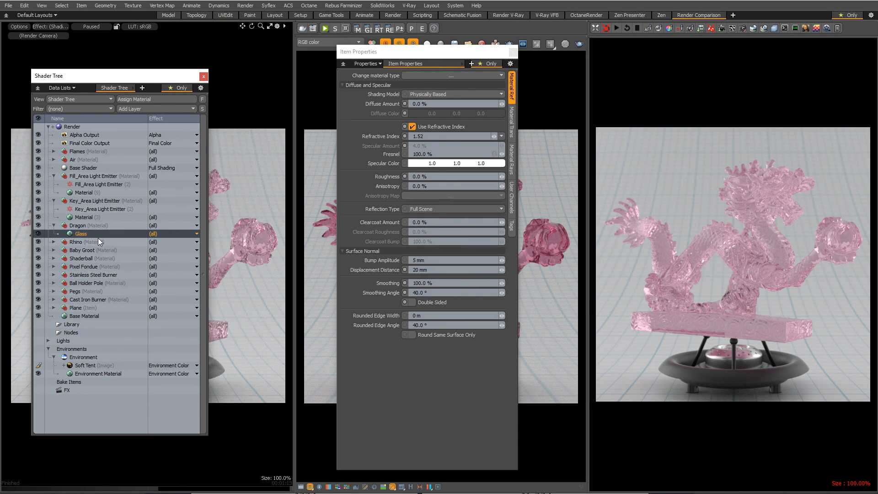
click(156, 109)
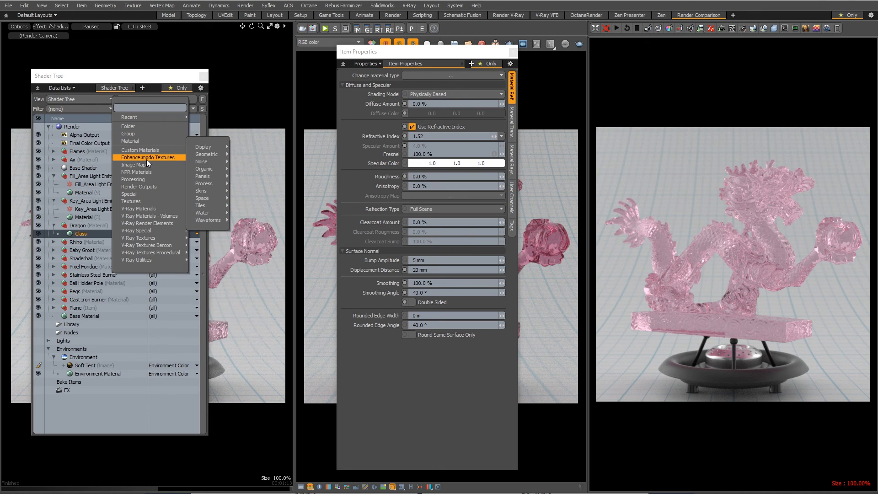
mouse_move(149, 150)
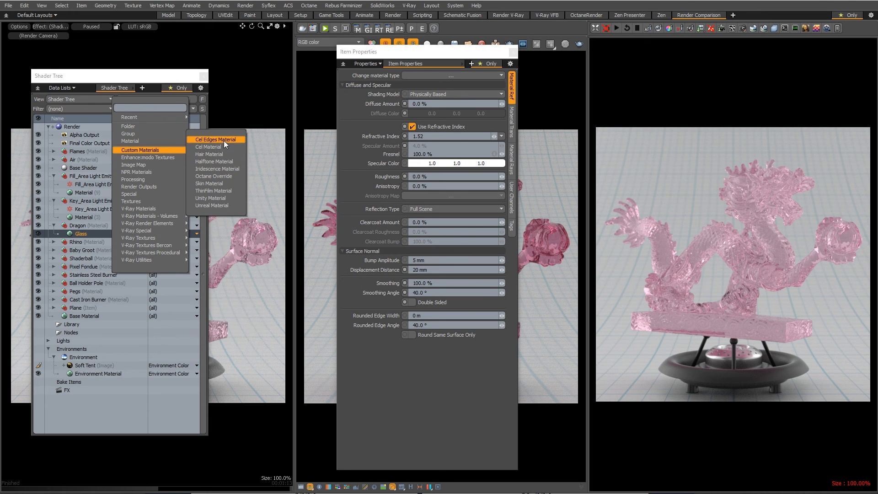
click(221, 176)
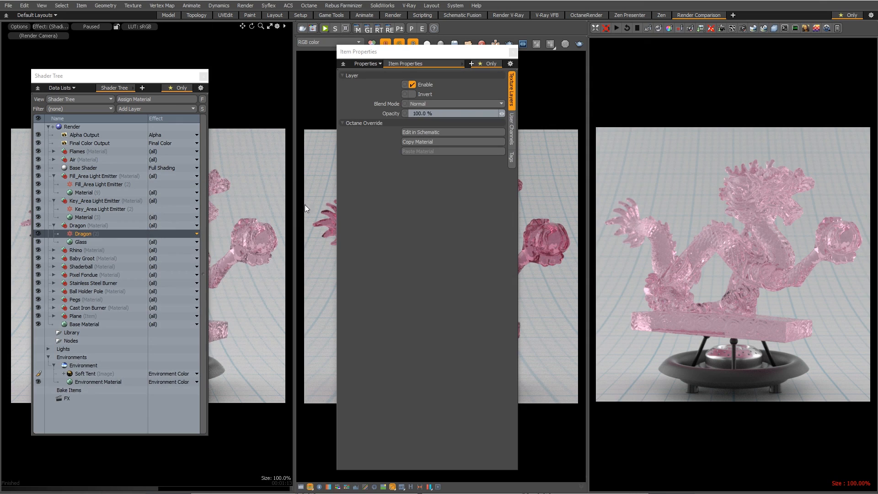
click(418, 131)
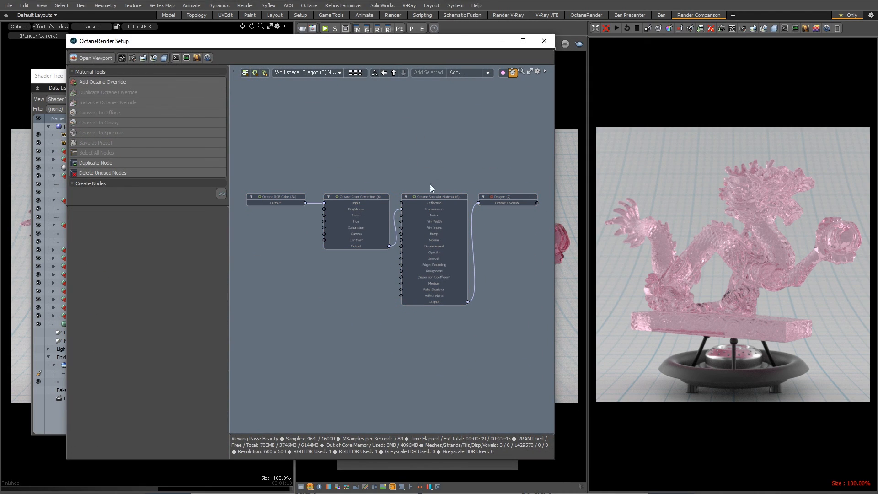
Step: Examine the settings of the Octane RGB Color and Octane Color Correction nodes feeding the specular material's transmission
ctrl+alt+drag(433, 185, 456, 129)
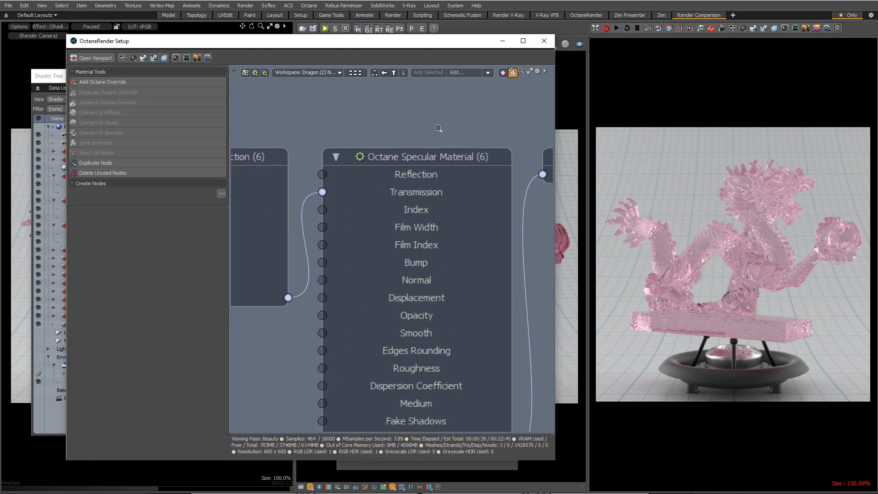
alt+drag(318, 113, 493, 114)
alt+drag(250, 95, 423, 97)
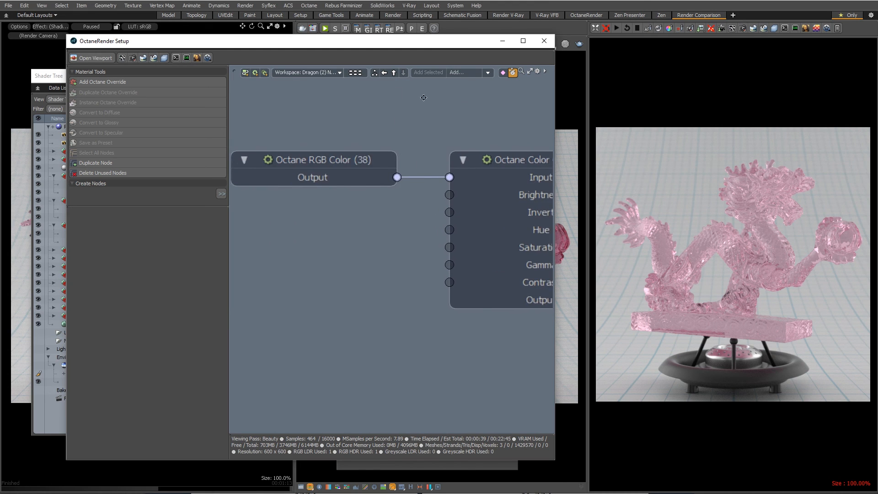
click(327, 160)
middle_drag(388, 263, 244, 241)
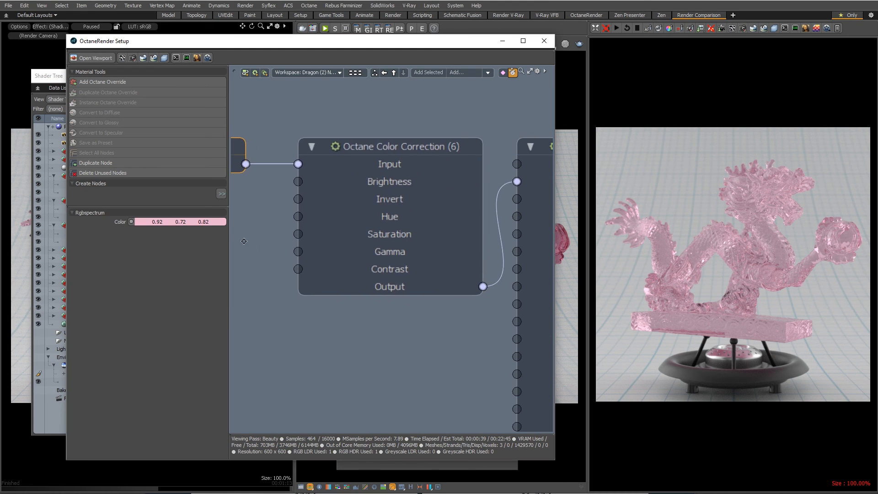
click(414, 146)
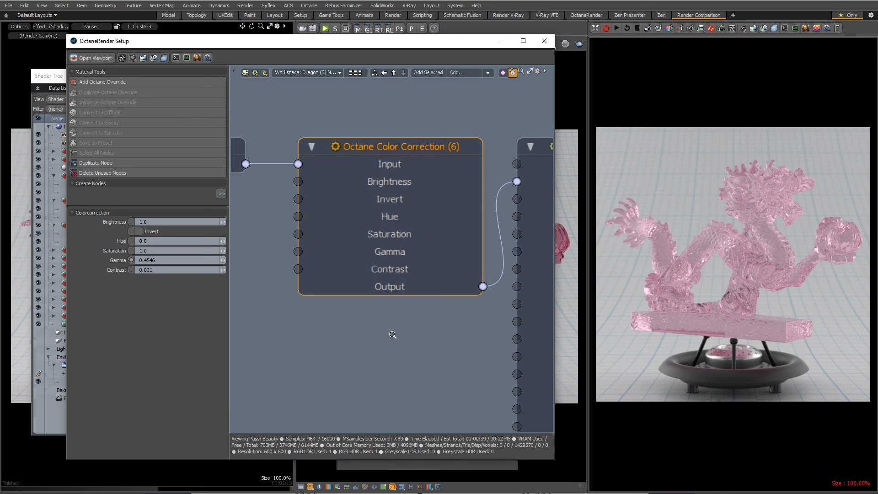
scroll(392, 334, down, 3)
alt+drag(410, 309, 360, 284)
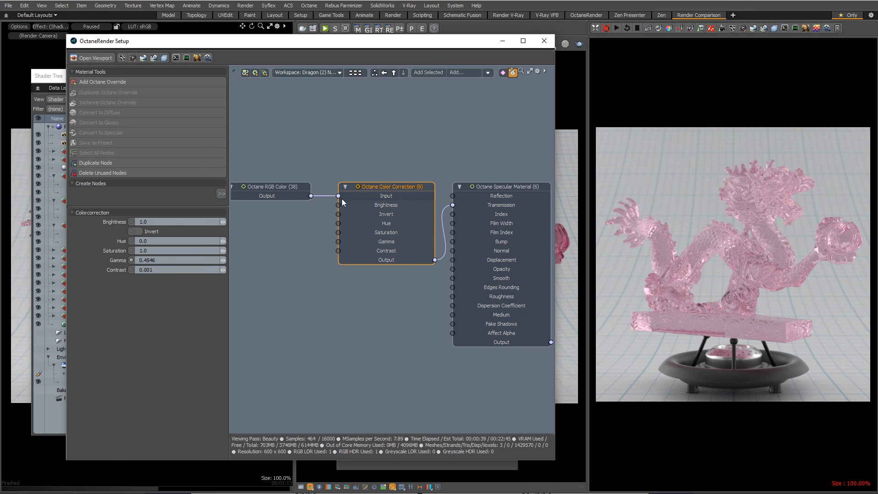
Step: Define an Octane render region covering roughly the right half of the dragon image
click(679, 28)
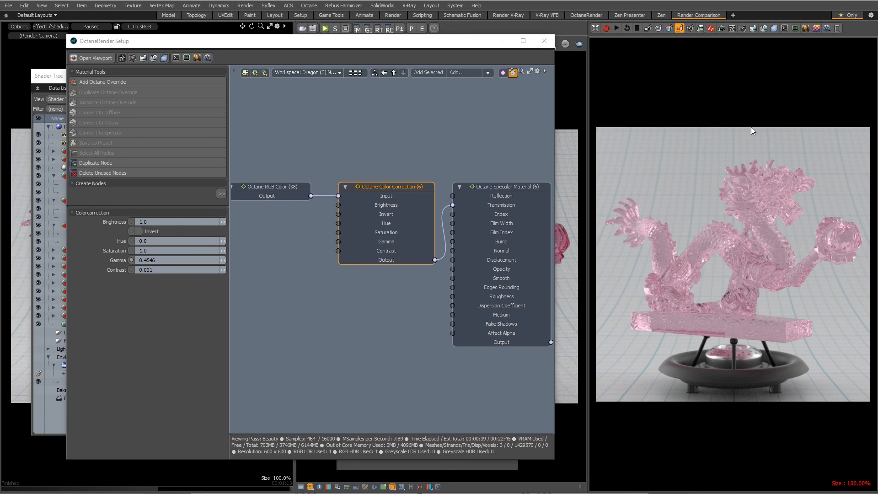
drag(726, 125, 863, 389)
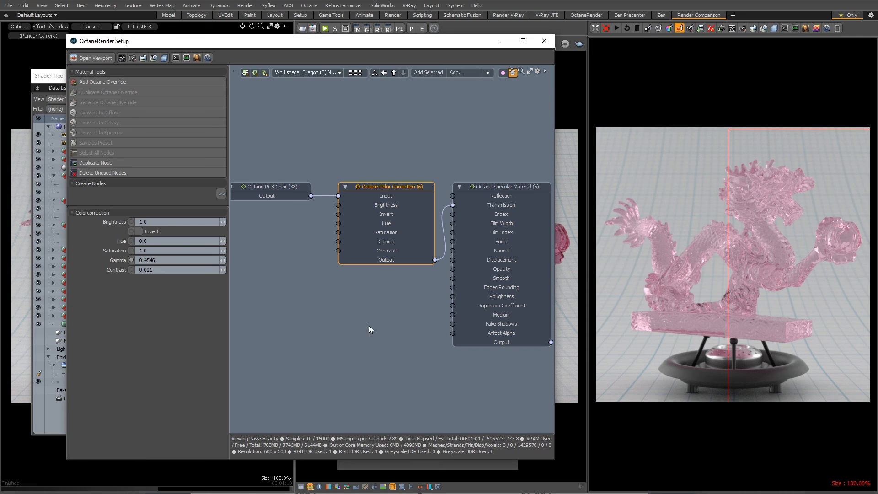
Step: Connect the Octane RGB Color output directly to the specular material's Transmission input and move the Color Correction node below the link
ctrl+alt+drag(399, 197, 420, 200)
scroll(304, 239, down, 1)
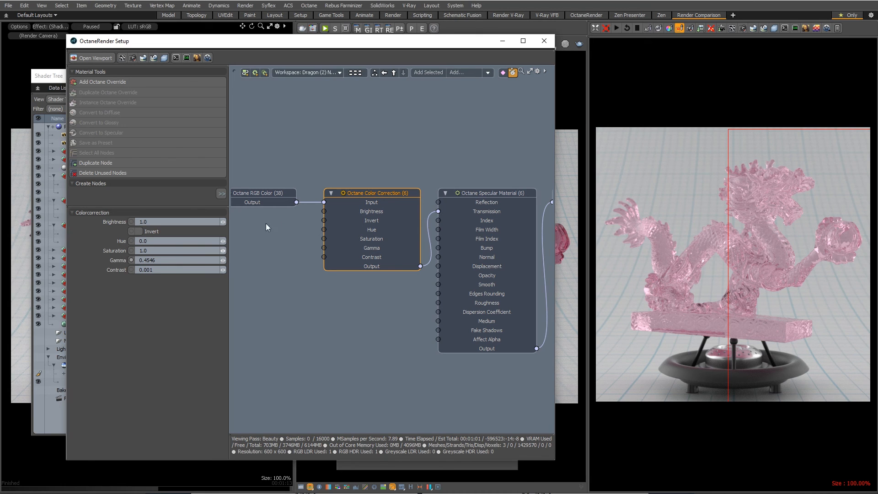
drag(296, 202, 468, 212)
drag(374, 191, 362, 240)
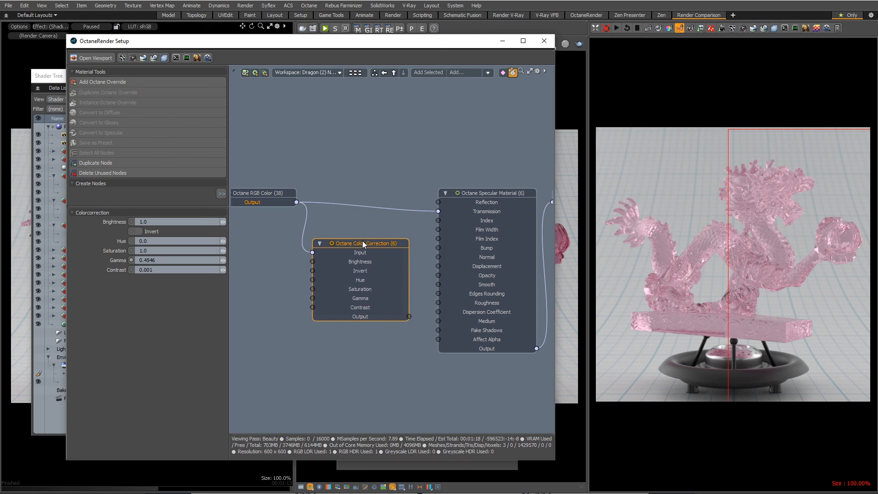
Step: Resume the Octane render and move the OctaneRender Setup and Shader Tree windows out of view
click(617, 28)
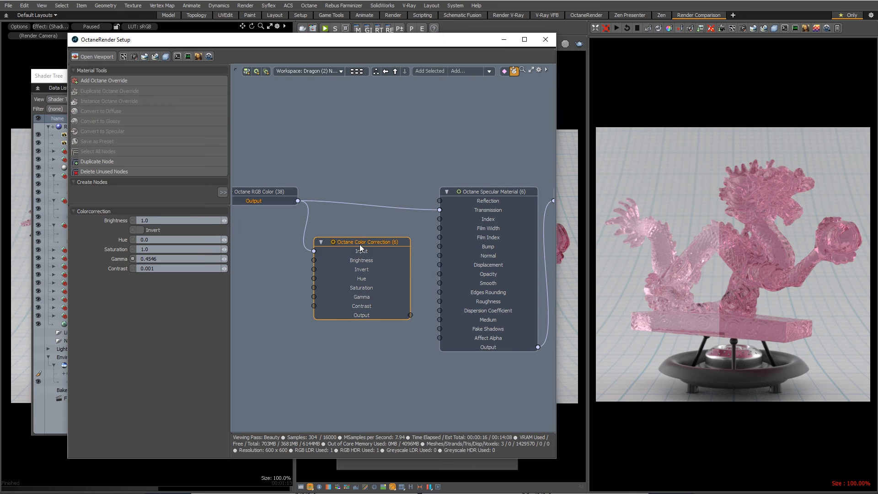
drag(364, 242, 361, 243)
click(504, 39)
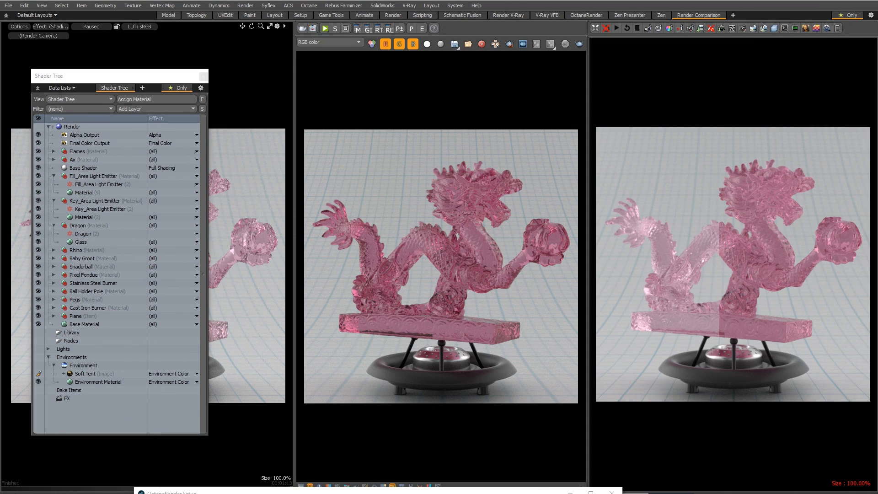
drag(149, 79, 0, 113)
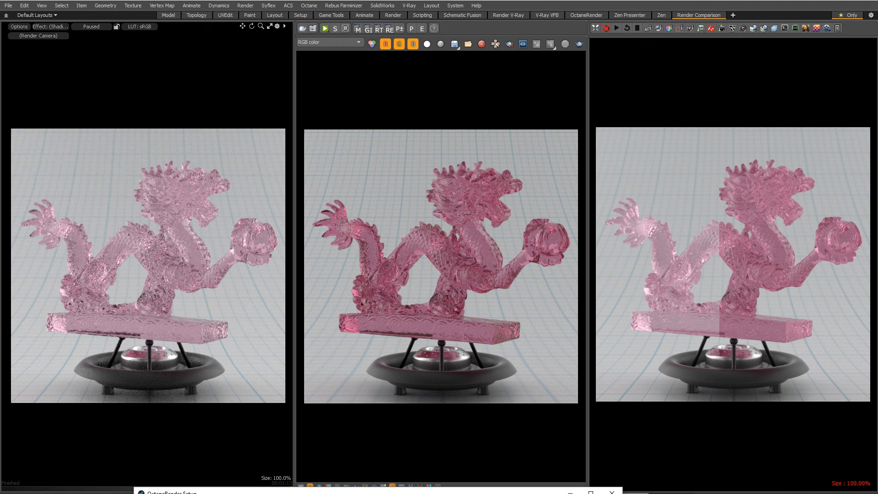
Step: Bring the OctaneRender Setup window into view and connect the Color Correction node's output to the specular material's Transmission input
drag(156, 492, 118, 42)
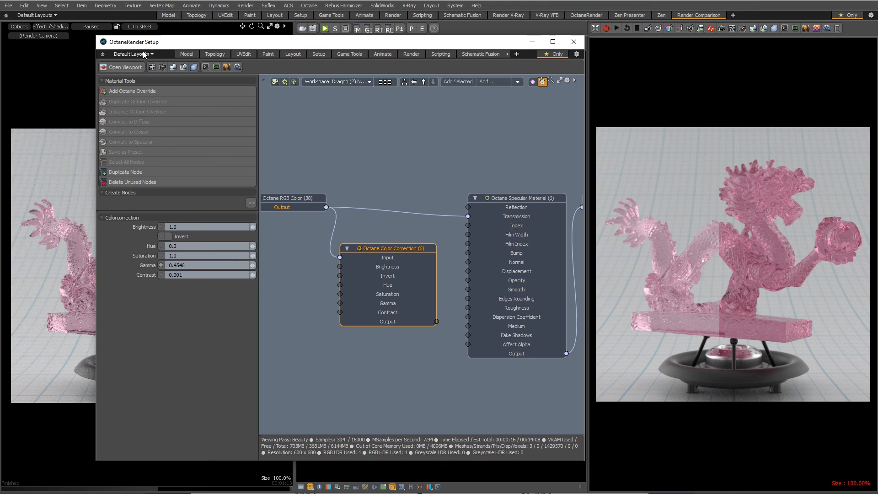
click(102, 54)
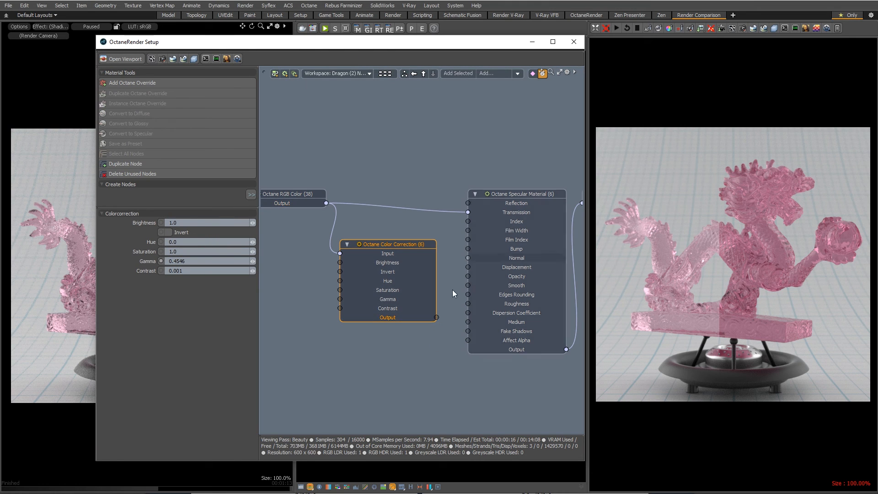
drag(436, 317, 491, 214)
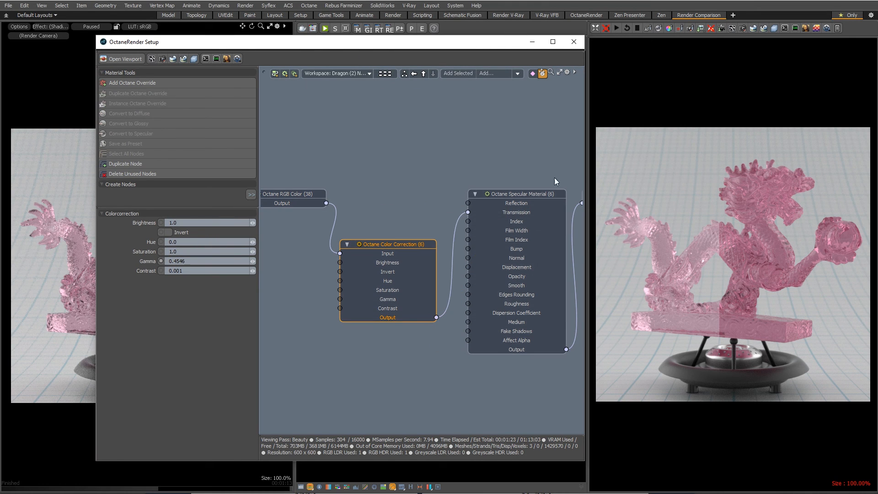
Step: Resume the Octane render, move the OctaneRender Setup window out of view and pause the render
click(616, 29)
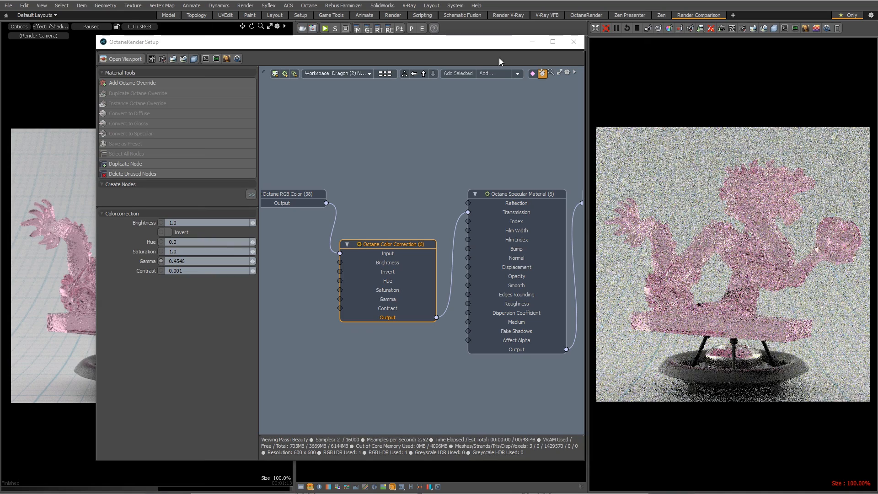
drag(427, 45, 562, 493)
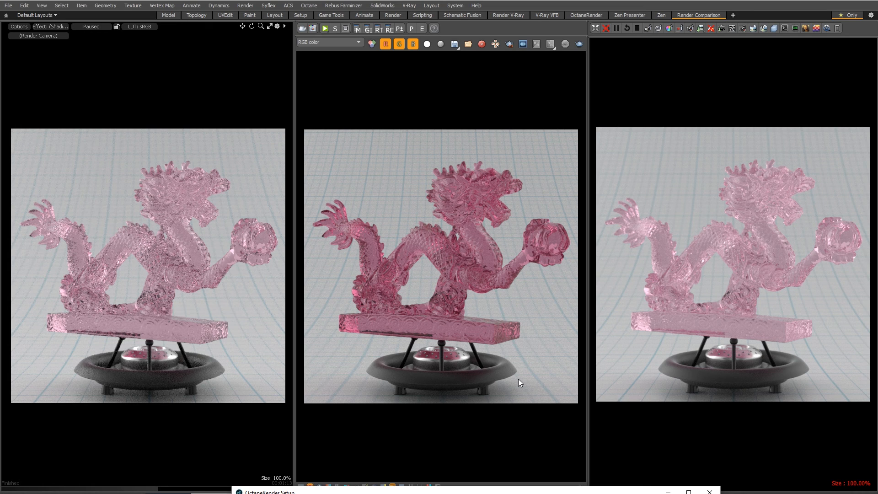
click(626, 30)
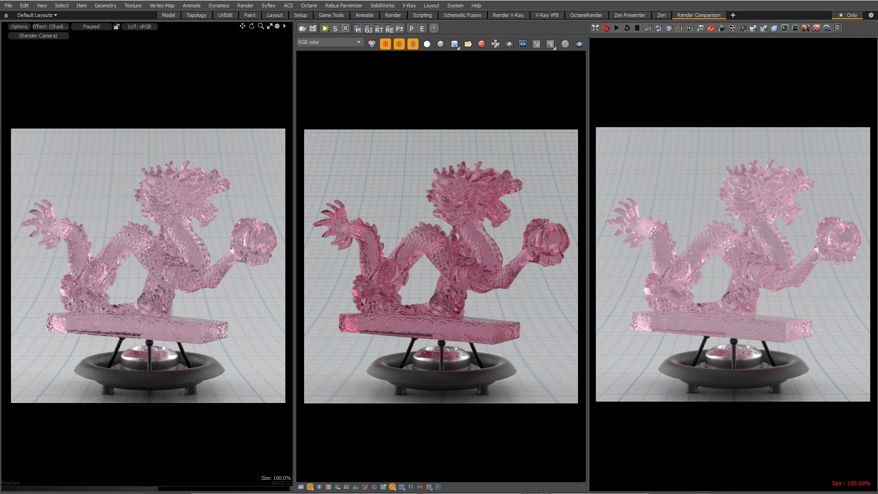
Step: Delete the Dragon Octane override from the Shader Tree and display the Glass material's transparency settings
drag(114, 493, 503, 91)
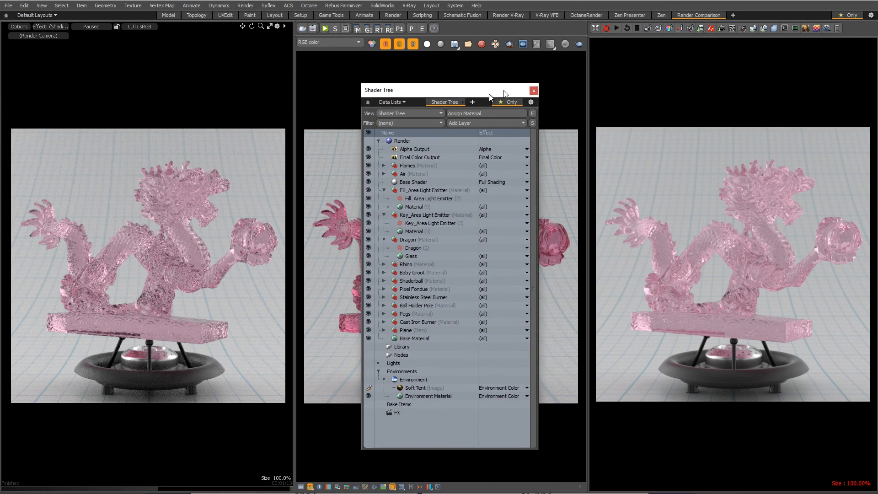
drag(685, 493, 710, 59)
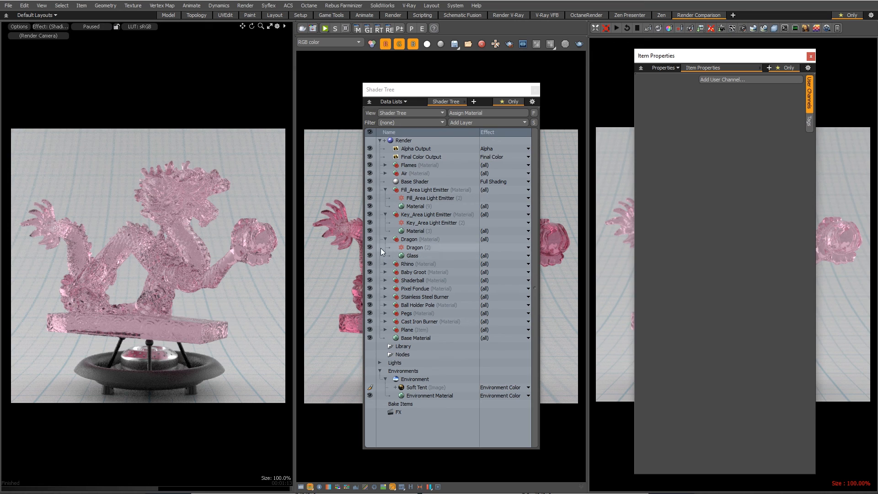
click(415, 256)
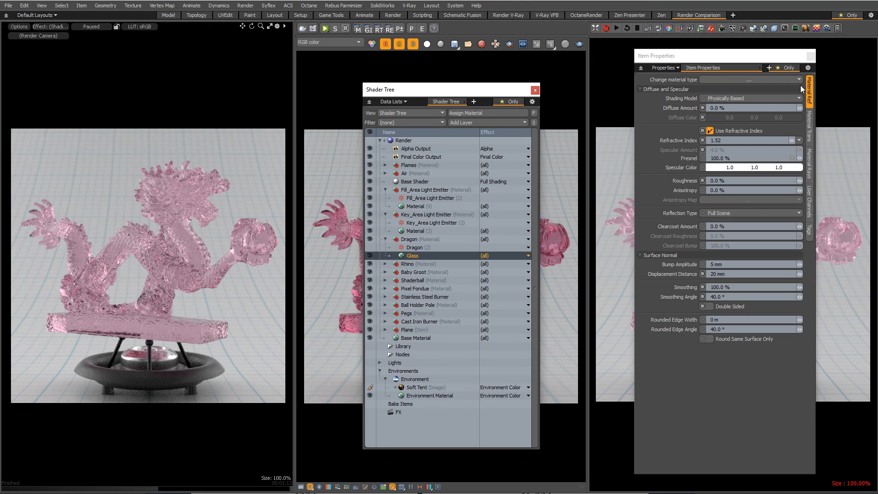
click(421, 247)
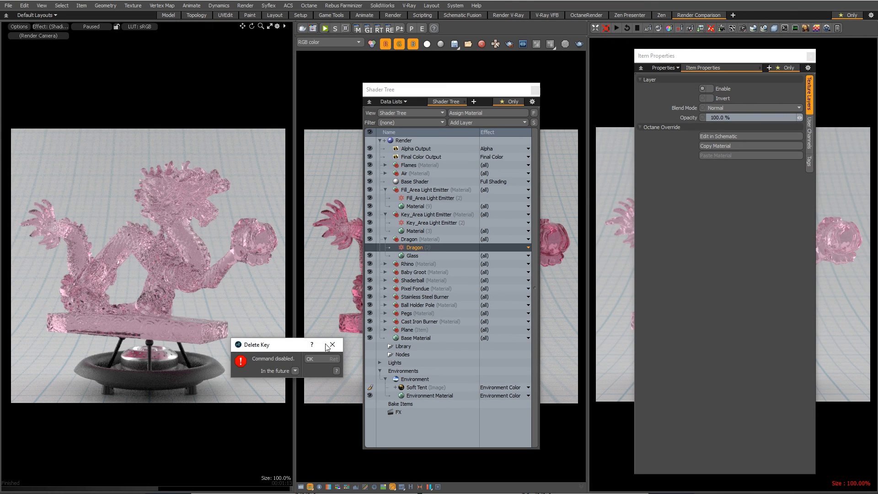
click(430, 239)
click(421, 247)
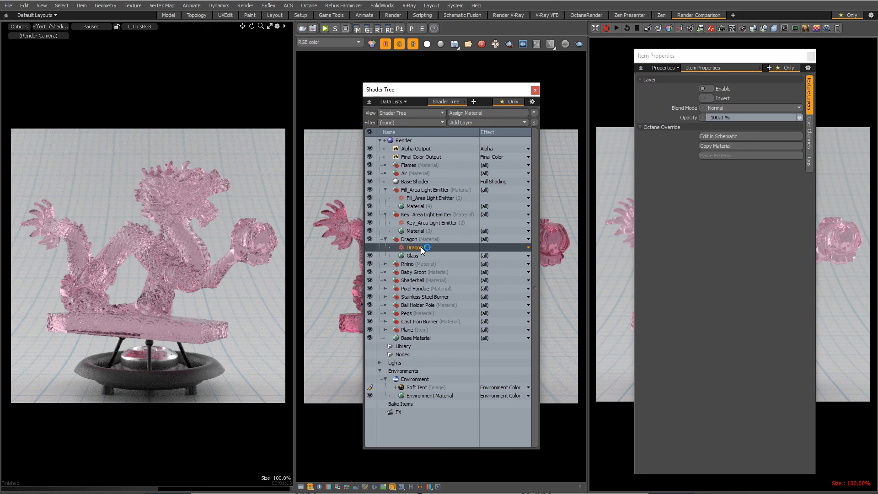
key(Delete)
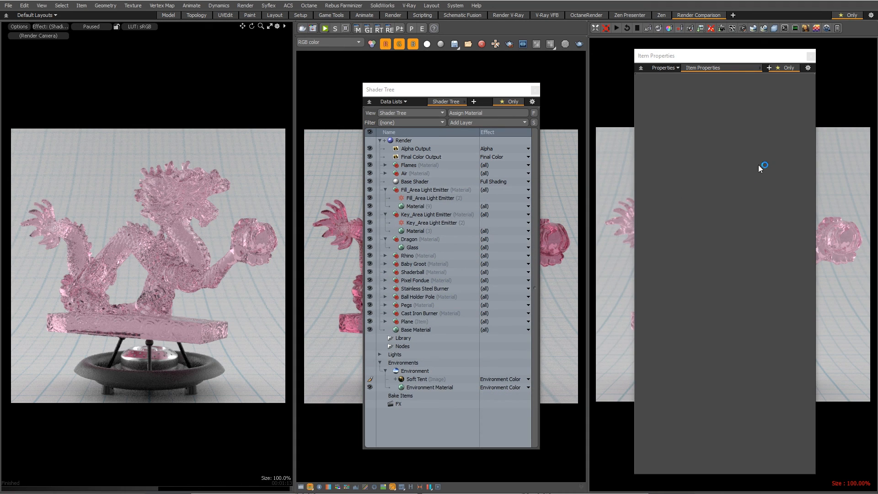
click(413, 247)
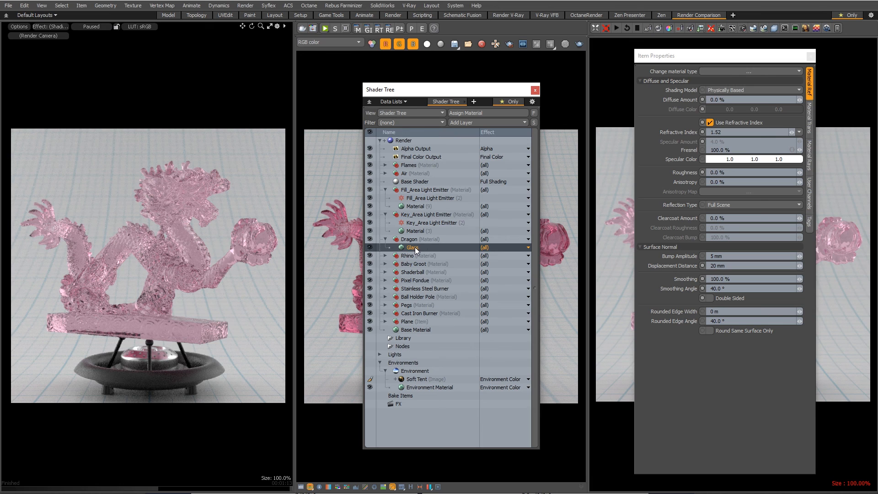
click(810, 123)
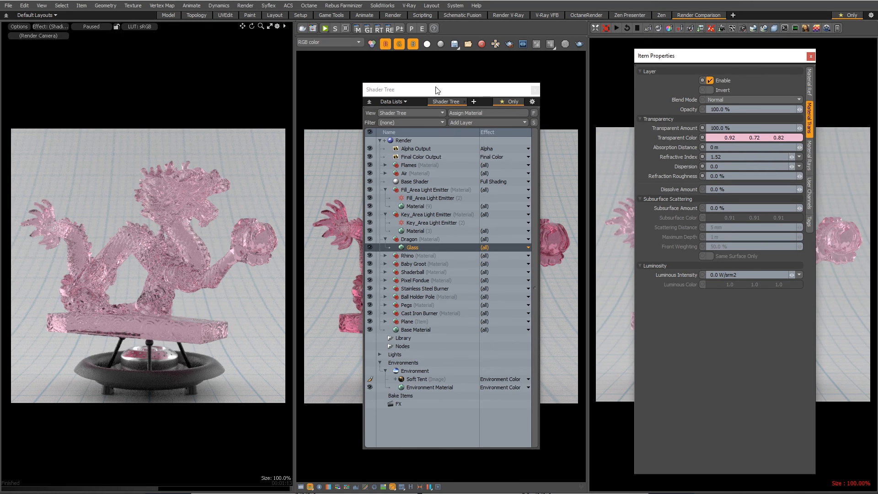
Step: Move the Shader Tree aside, create a new palette with a 3D Ani viewport and select the dragon in it
drag(435, 90, 736, 95)
key(ctrl+4)
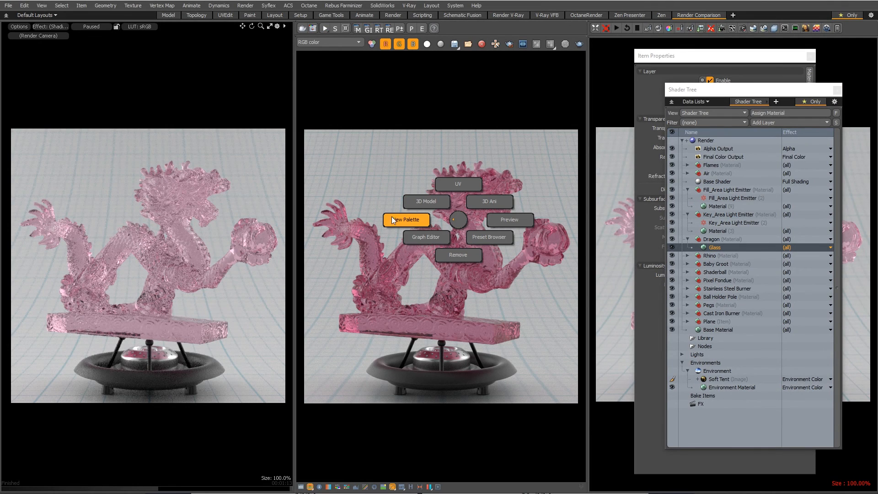
click(406, 219)
key(ctrl+4)
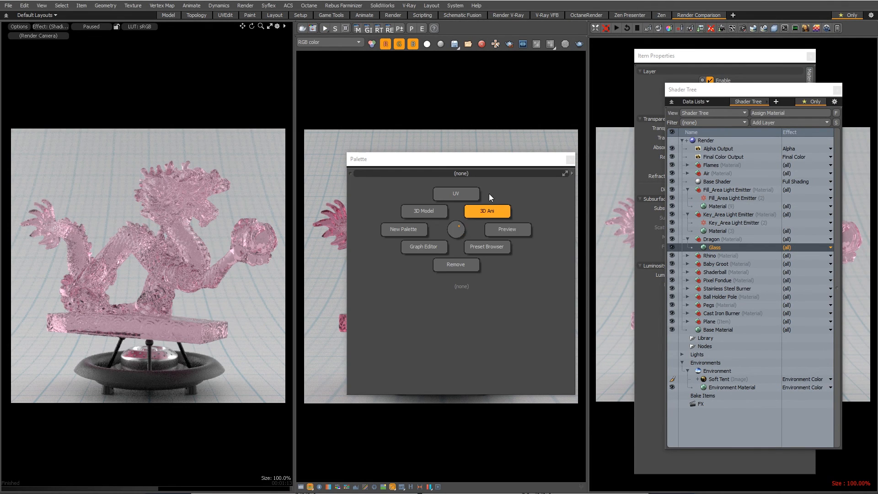
ctrl+alt+drag(468, 277, 504, 282)
click(489, 314)
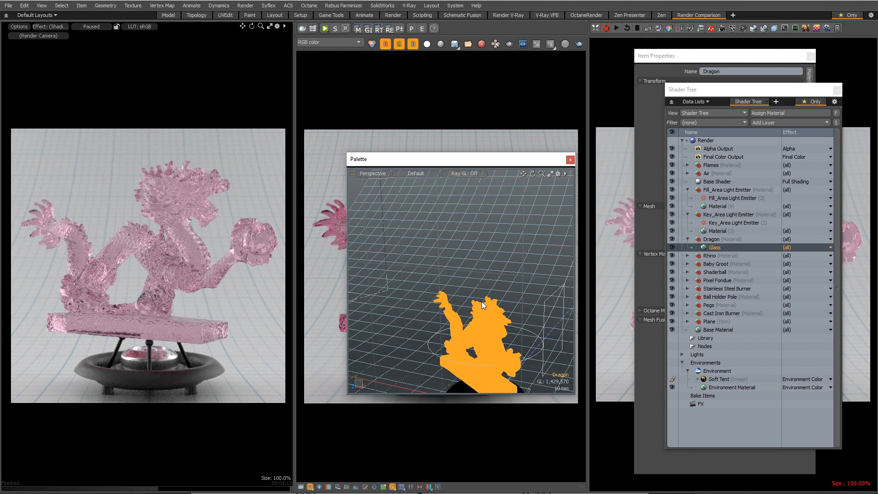
Step: Make inactive meshes invisible in the palette viewport and hide its scene guides and workplane grid
key(o)
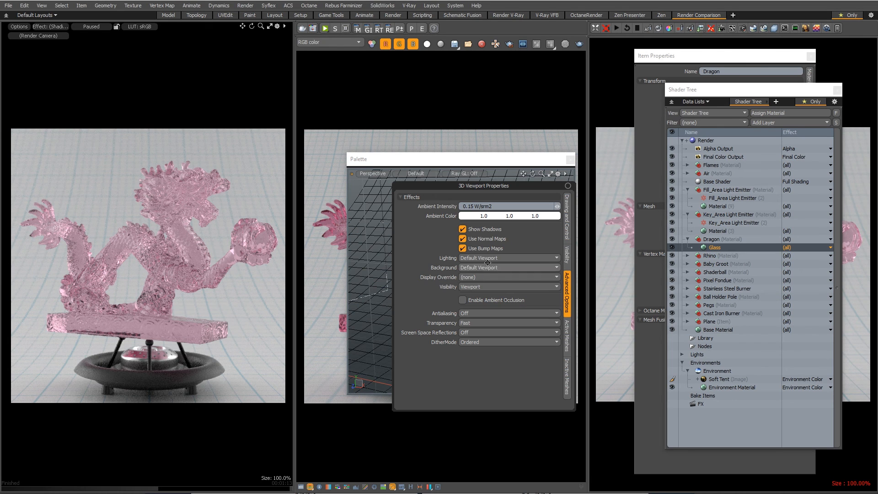
click(566, 375)
click(482, 216)
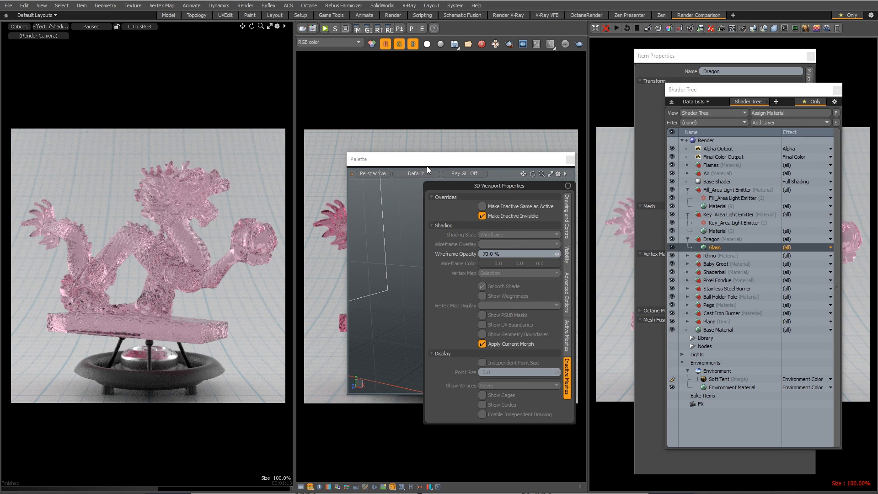
drag(427, 160, 425, 160)
key(ctrl+3)
click(451, 244)
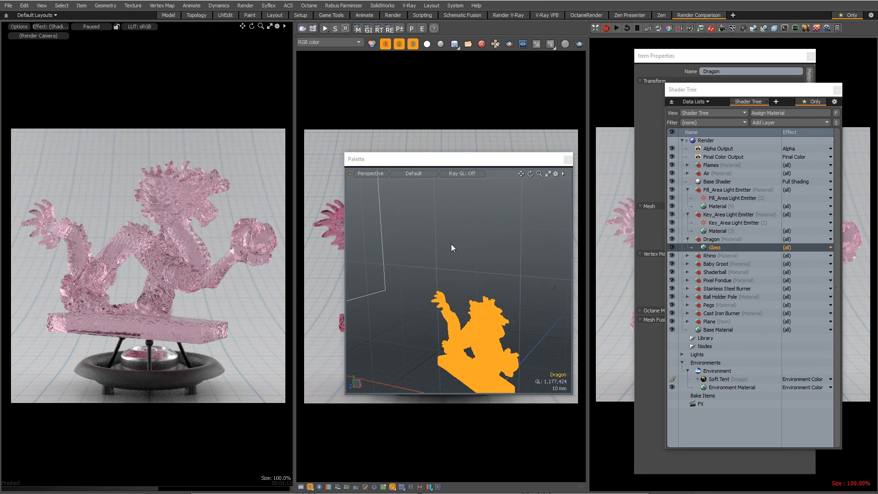
key(ctrl+3)
click(472, 183)
key(ctrl+3)
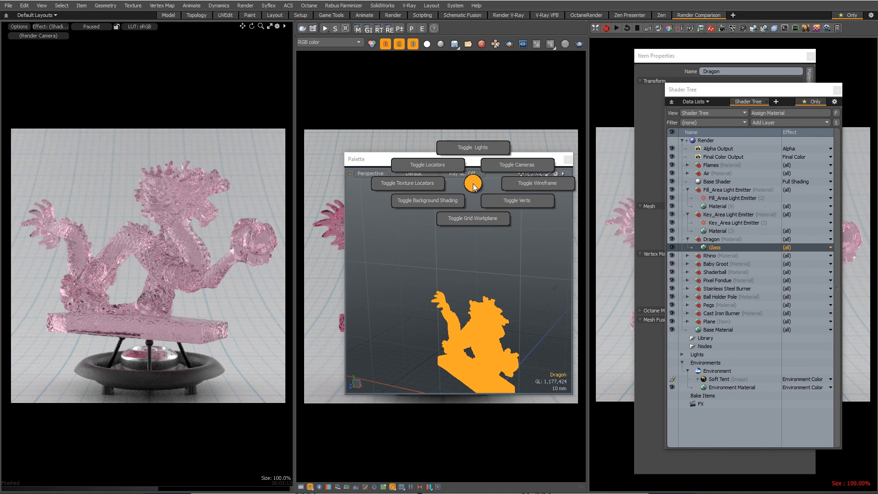
click(472, 290)
Step: Switch the palette viewport to the Top view, frame the whole dragon and deselect it
key(ctrl+space)
click(450, 300)
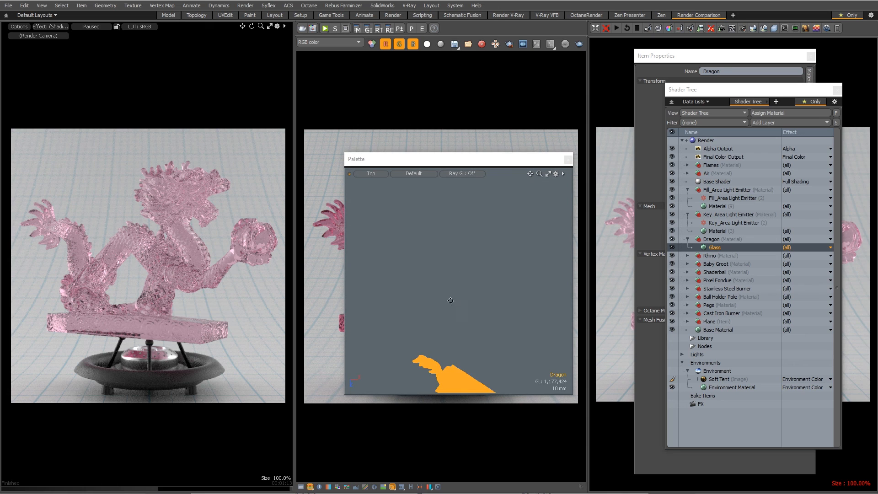
alt+shift+drag(450, 300, 442, 196)
alt+shift+drag(485, 256, 491, 233)
scroll(464, 233, up, 2)
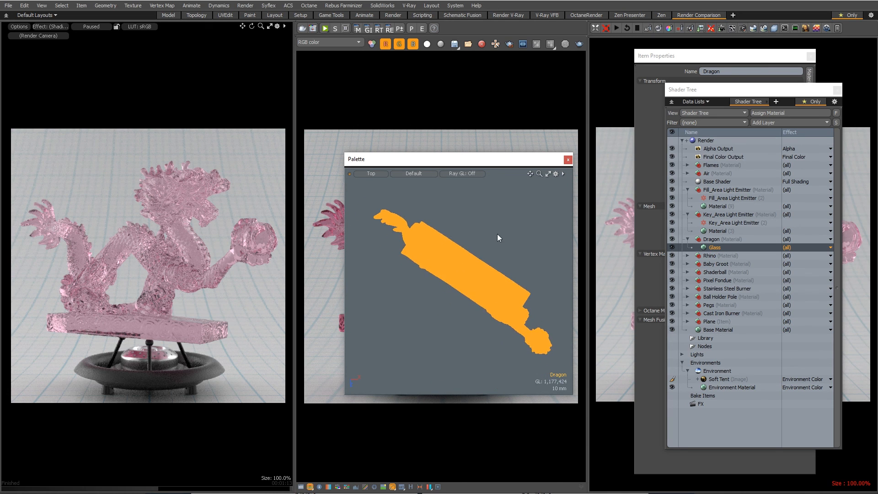
key(Down)
key(Up)
click(497, 230)
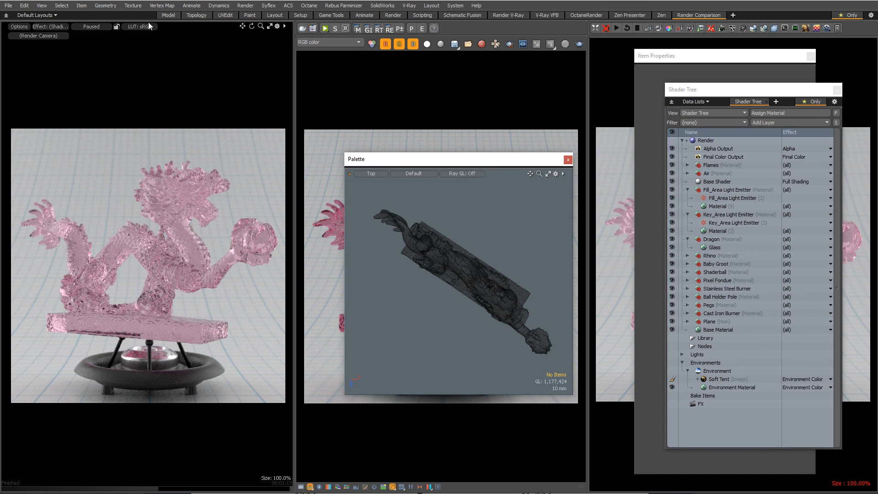
Step: Measure the thickness across the middle of the dragon with the Ruler Tool and close the viewport palette
click(41, 6)
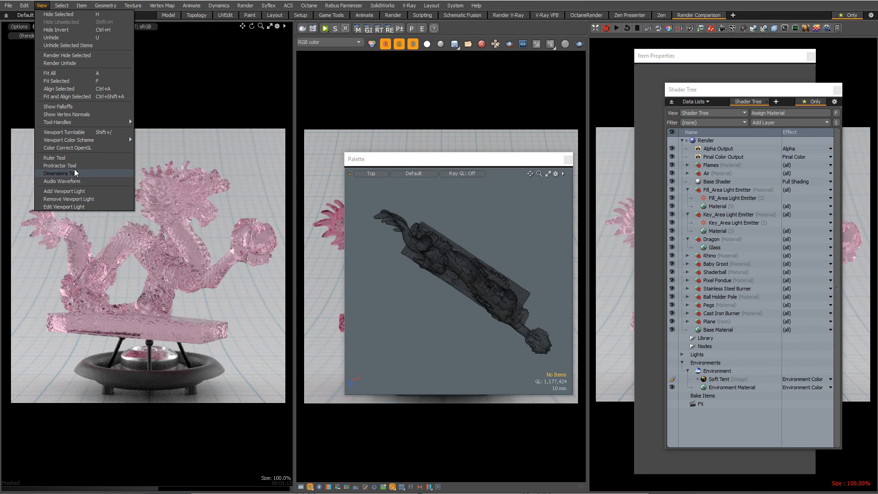
click(71, 158)
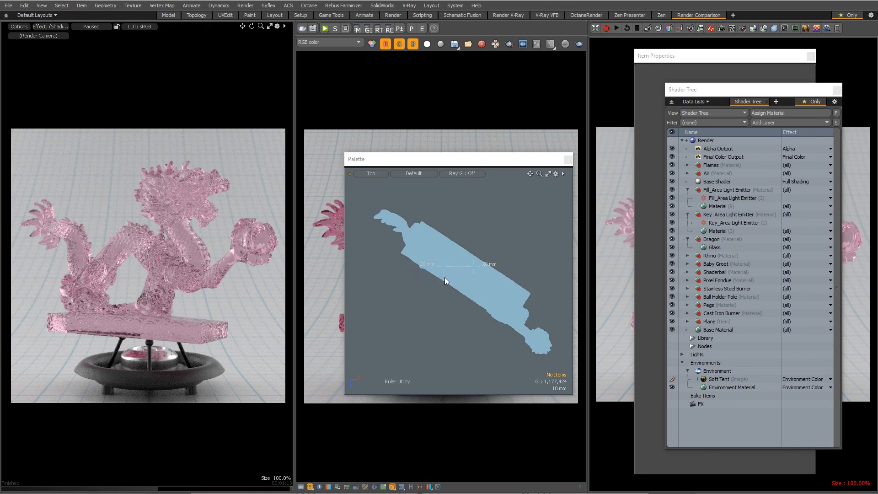
drag(443, 268, 487, 259)
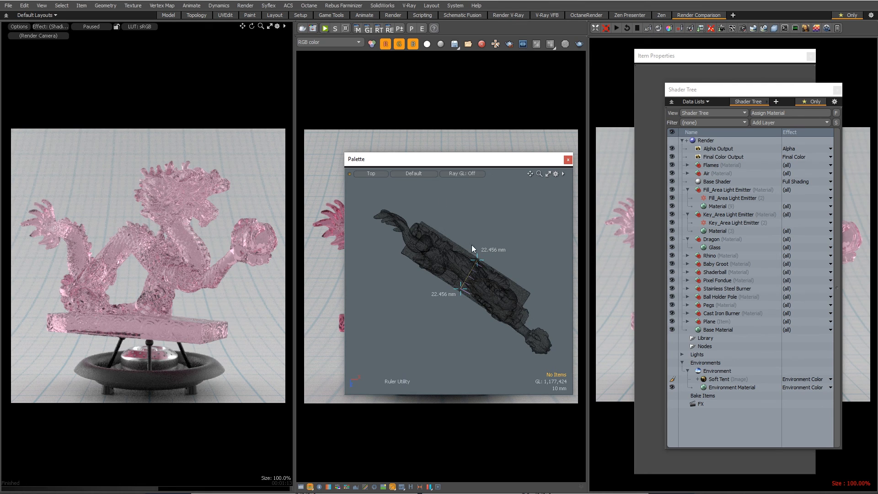
ctrl+alt+drag(468, 280, 516, 284)
drag(446, 302, 455, 288)
drag(493, 222, 487, 231)
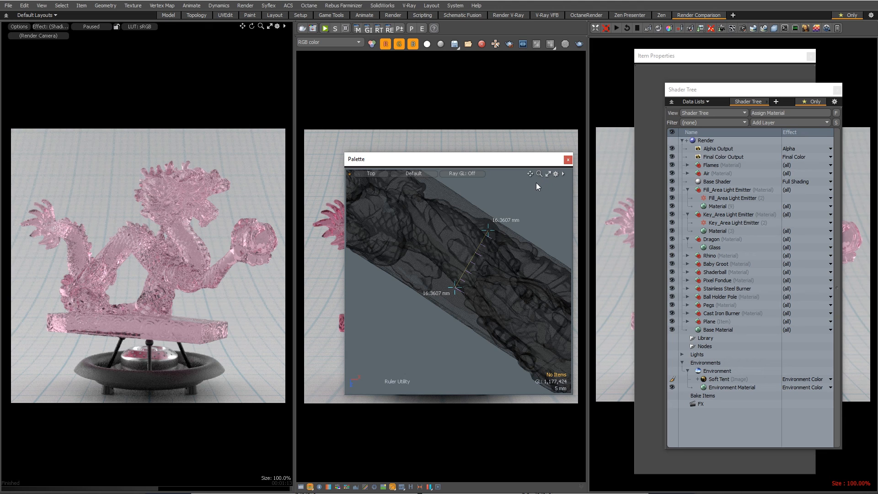
drag(517, 163, 515, 160)
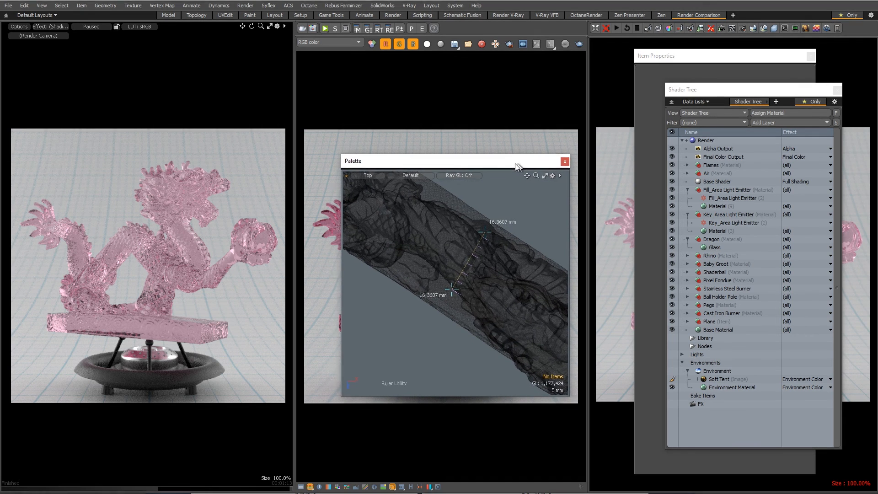
click(565, 157)
Step: Display the Glass material's transparency settings beside the Shader Tree and resume the paused modo preview render
drag(751, 87, 436, 81)
click(393, 240)
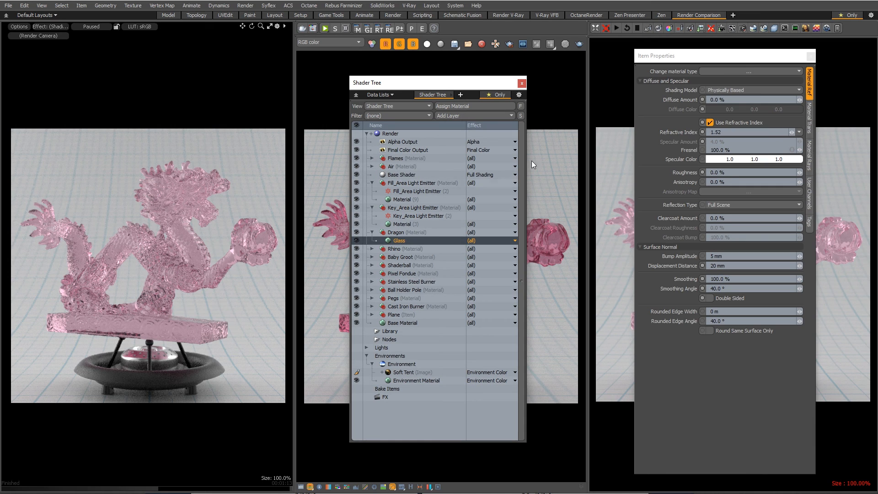
click(810, 122)
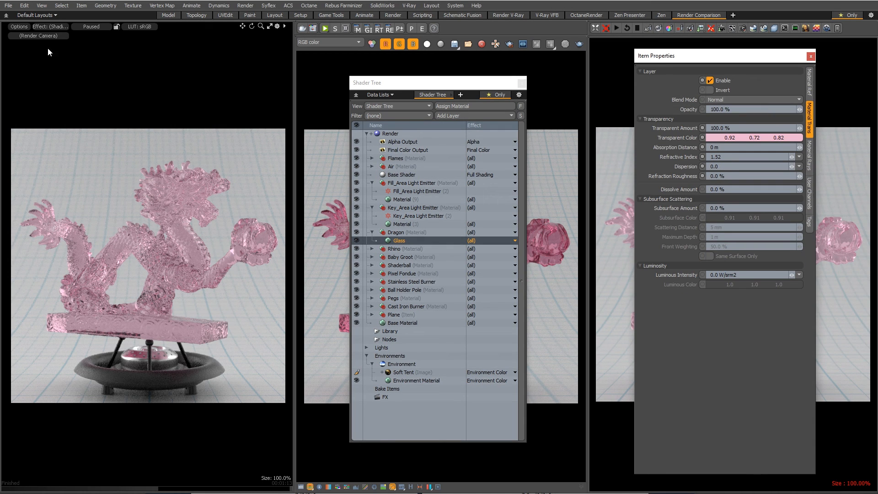
click(76, 27)
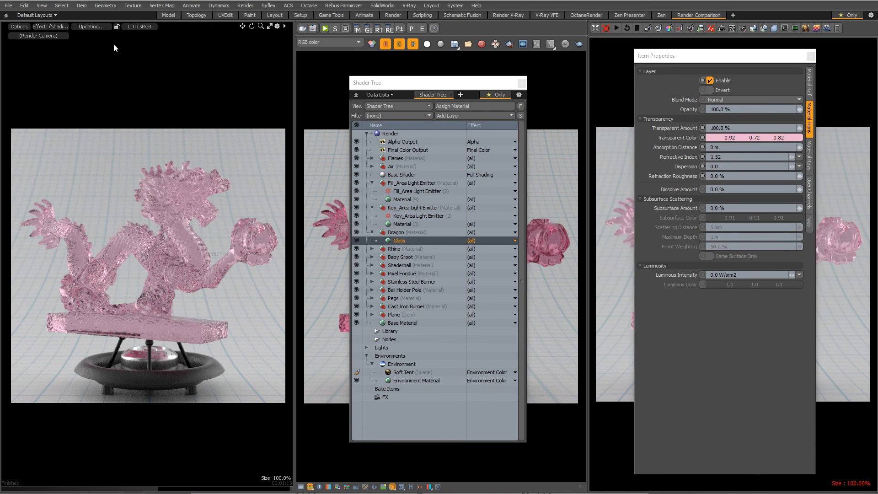
Step: Try an Absorption Distance of 20 mm on the Glass material and reduce it to 5 mm
click(728, 147)
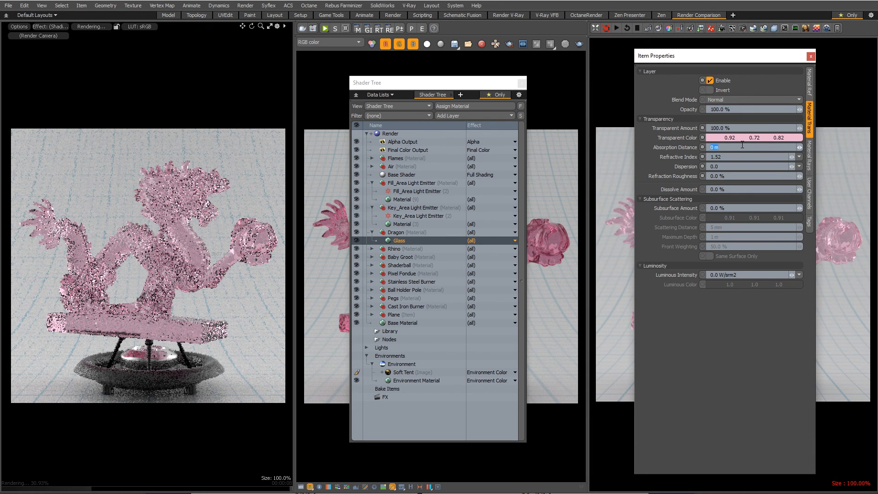
text(20mm)
key(Return)
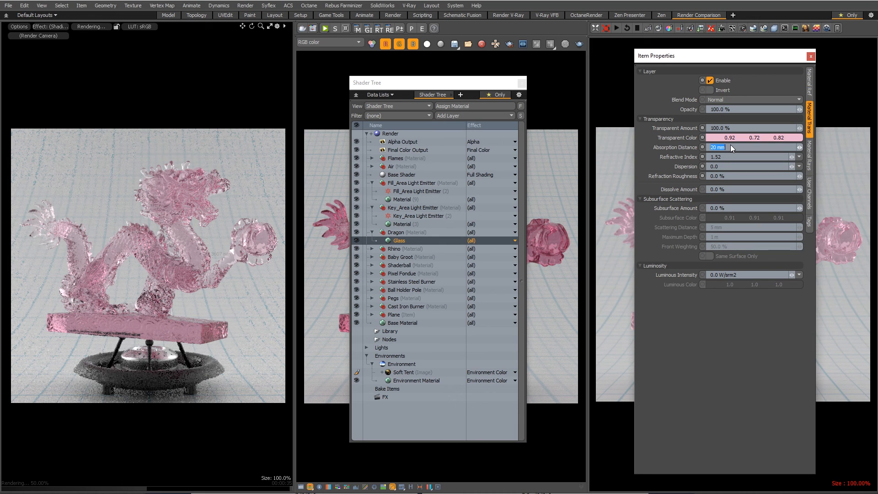
text(5)
key(Return)
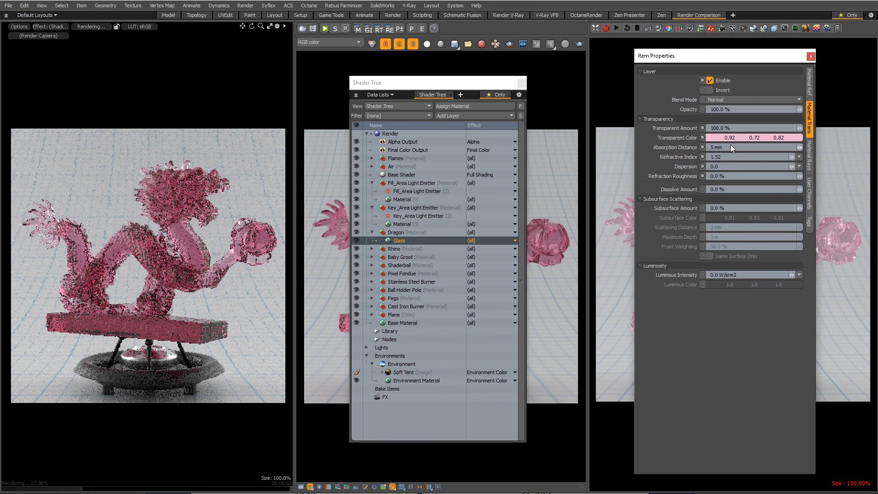
Step: Set the Glass material's Absorption Distance to 10 mm
click(736, 147)
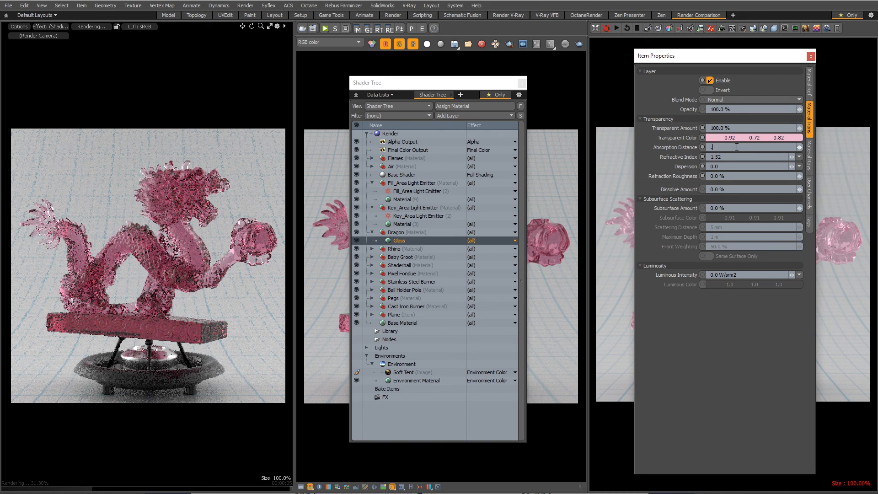
text(10)
key(Return)
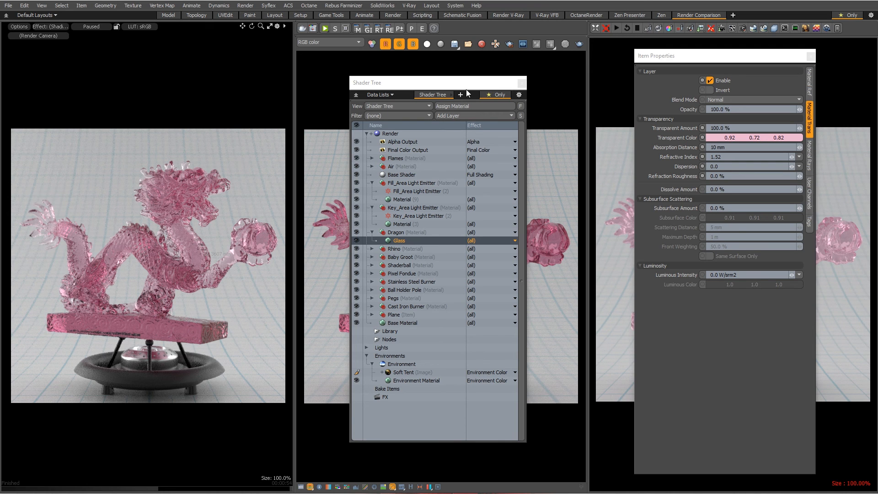
Step: Inspect the enlarged modo render and move the floating windows aside to compare all three dragon renders
drag(454, 89, 462, 66)
drag(708, 58, 464, 41)
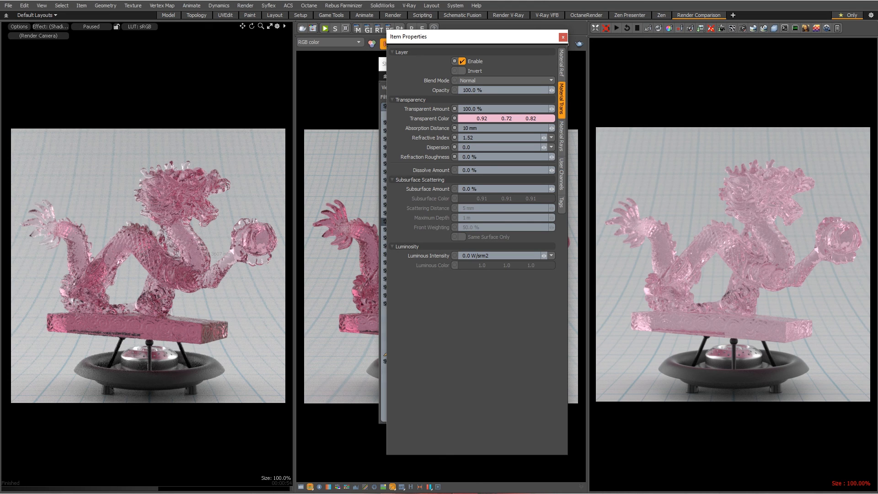
drag(487, 493, 512, 27)
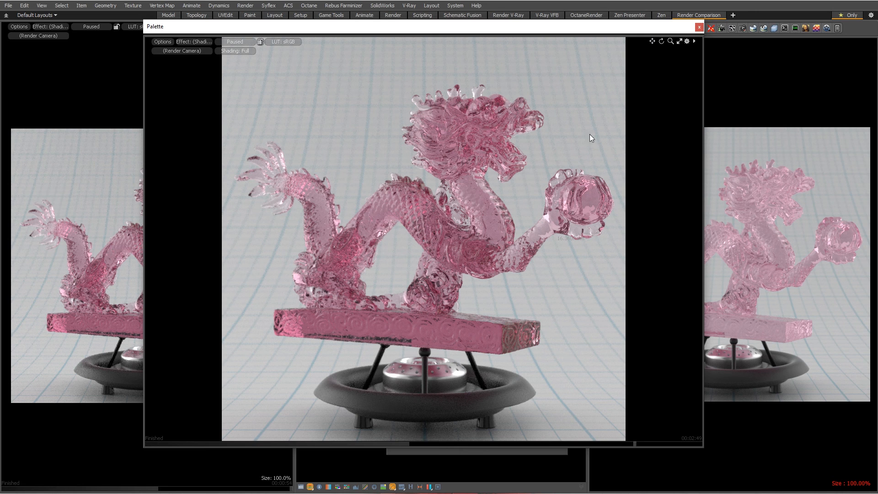
drag(535, 30, 224, 493)
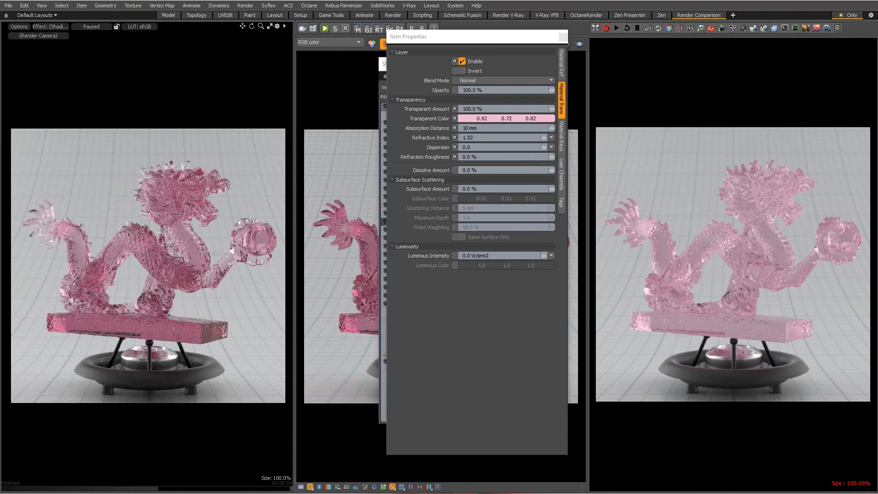
drag(491, 40, 877, 83)
drag(457, 64, 0, 91)
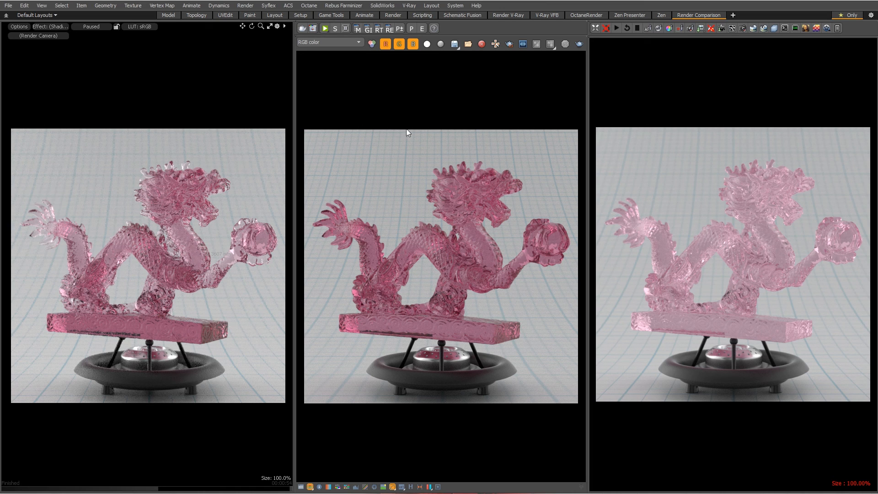
Step: Render the glass dragon with V-Ray RT CPU and stop the render once it has resolved
click(327, 28)
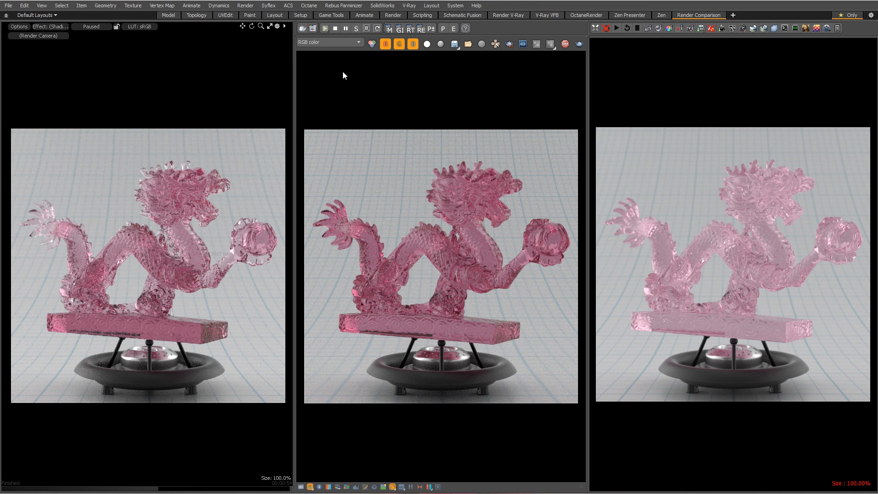
click(325, 29)
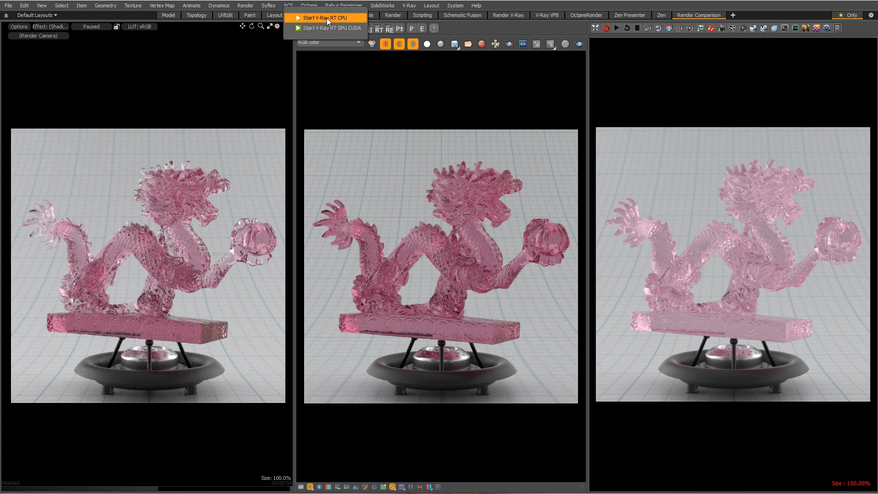
click(327, 17)
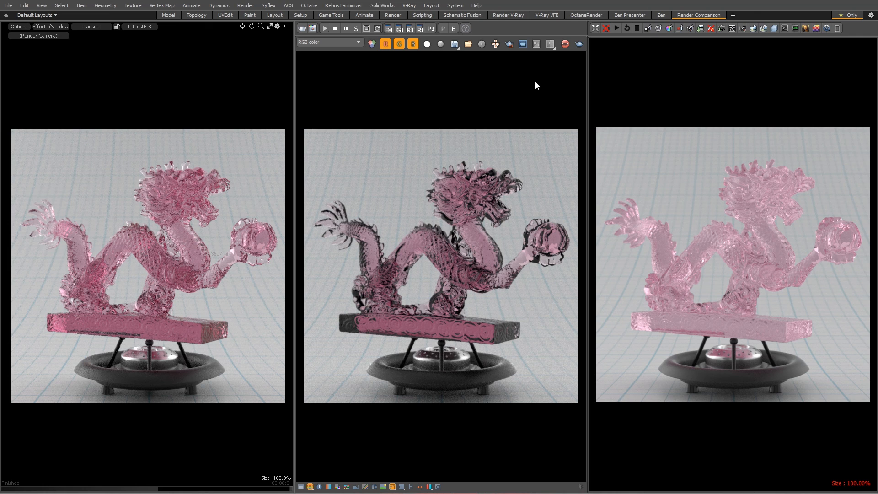
click(338, 31)
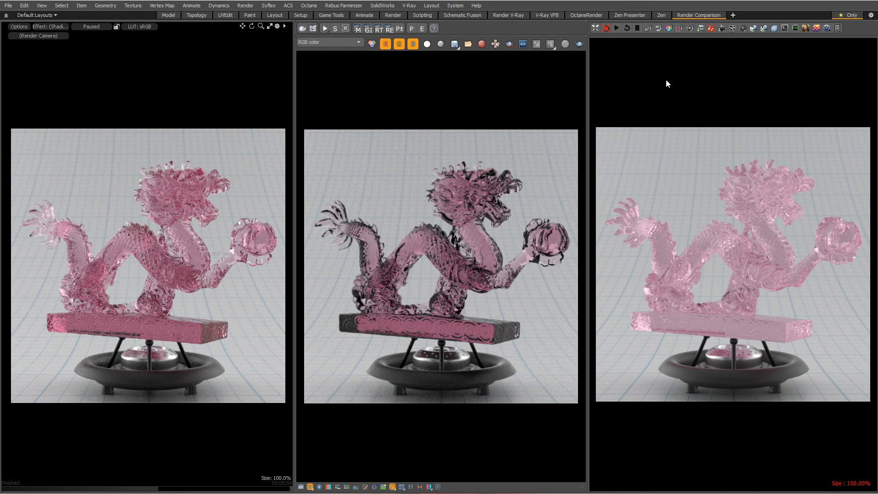
Step: Bring the Shader Tree into view and add an Octane Override to the dragon's material group
click(617, 28)
click(615, 28)
drag(0, 103, 452, 71)
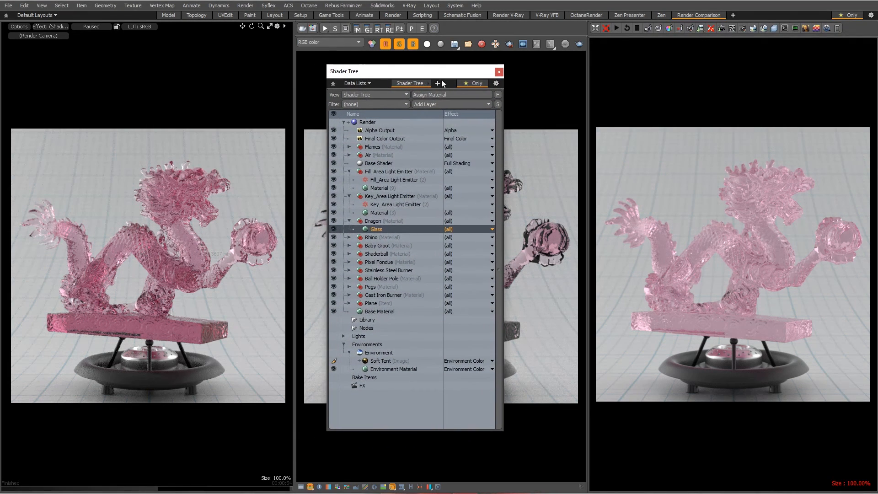
click(443, 104)
mouse_move(446, 153)
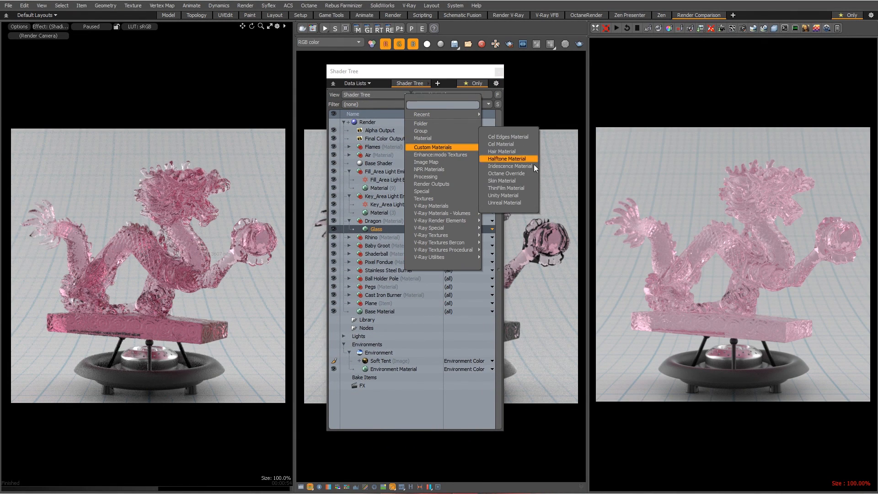
click(522, 172)
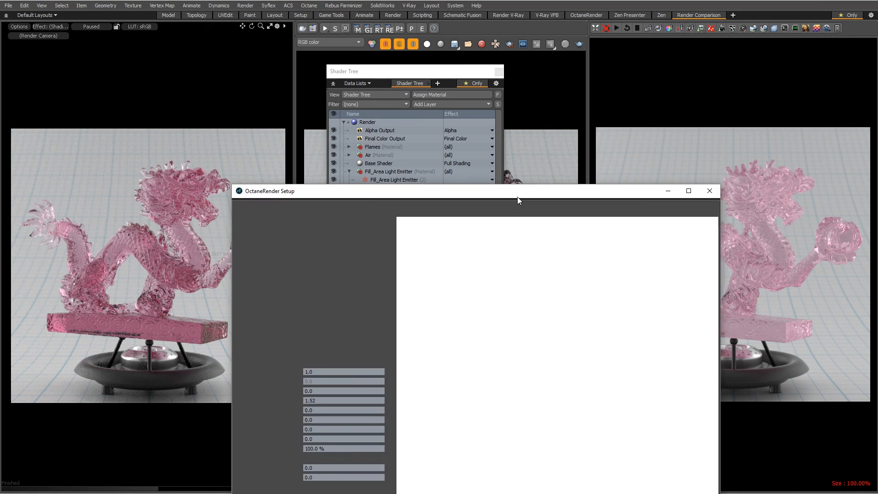
drag(517, 196, 288, 15)
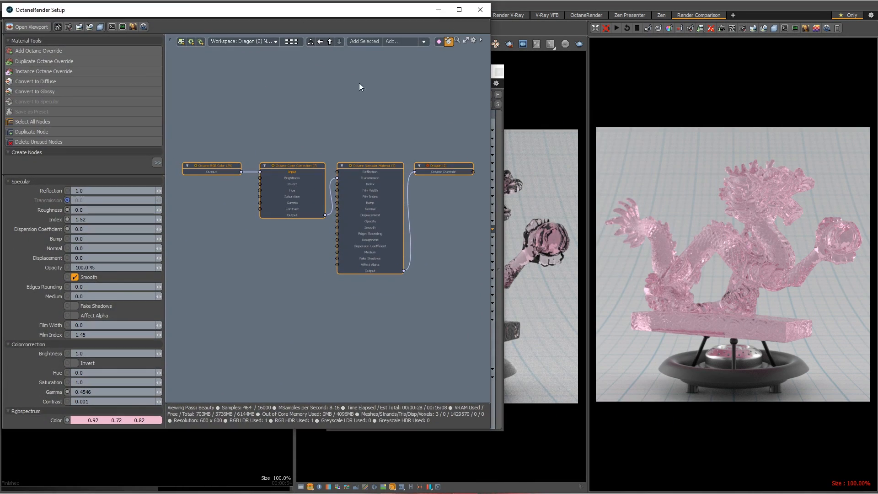
Step: Move the Shader Tree out of the way, enlarge the OctaneRender Setup window and reveal all node creation options
click(502, 430)
click(287, 357)
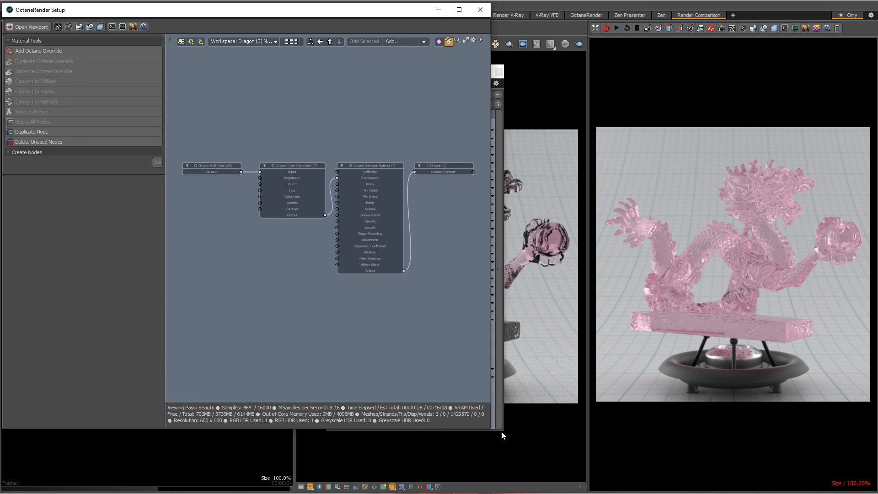
click(501, 432)
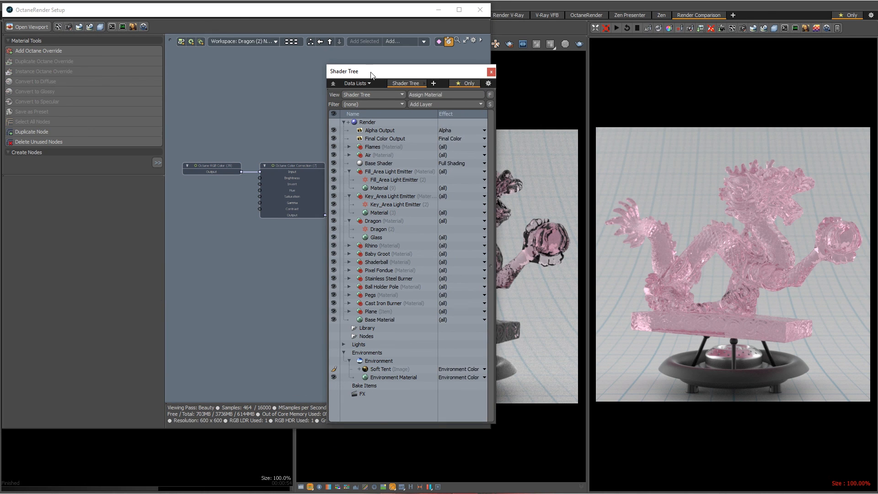
drag(370, 72, 0, 71)
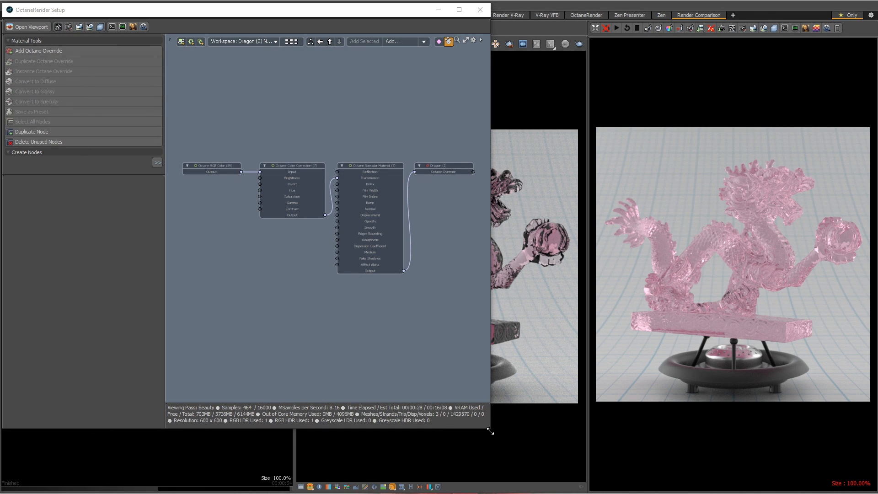
drag(491, 429, 585, 490)
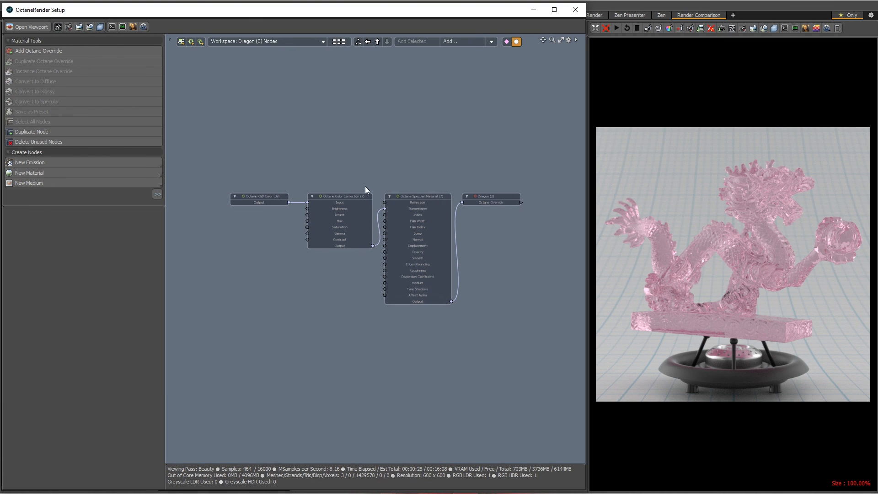
click(158, 193)
scroll(470, 200, up, 5)
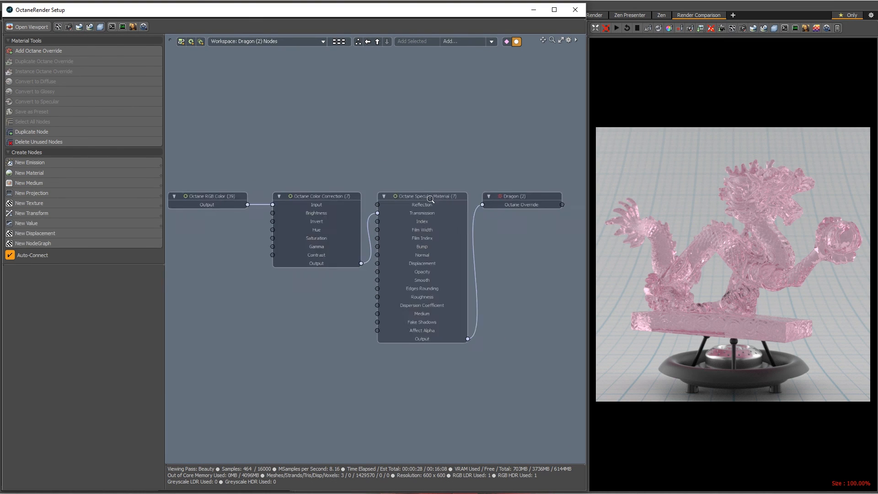
Step: Examine the settings of the dragon's Octane Specular Material, Color Correction and RGB Color nodes
click(470, 200)
alt+drag(397, 161, 529, 110)
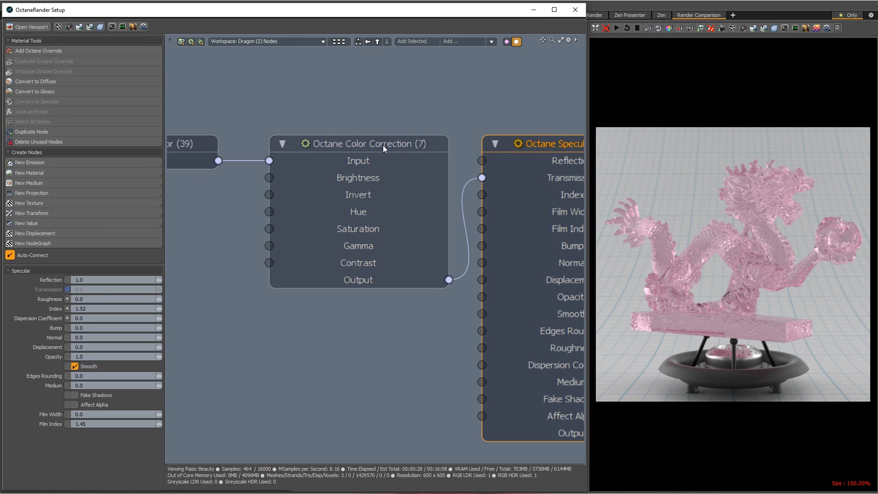
click(383, 145)
ctrl+alt+drag(460, 123, 414, 120)
click(283, 139)
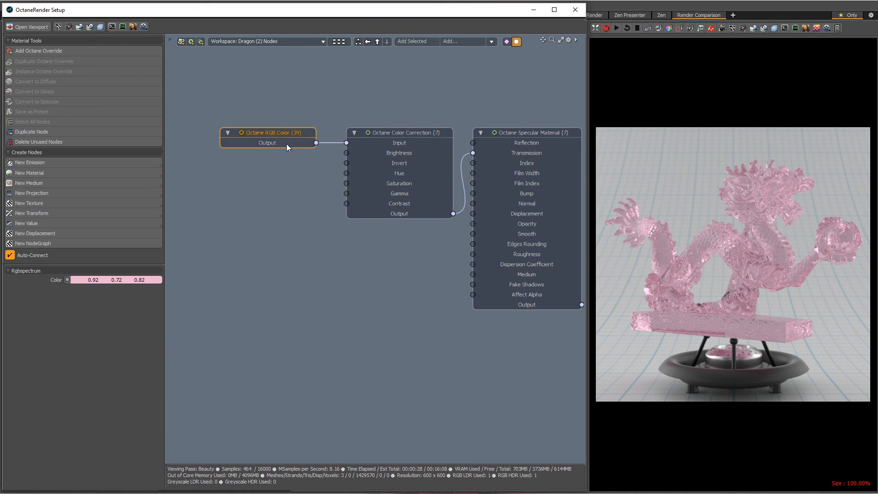
alt+drag(441, 352, 389, 361)
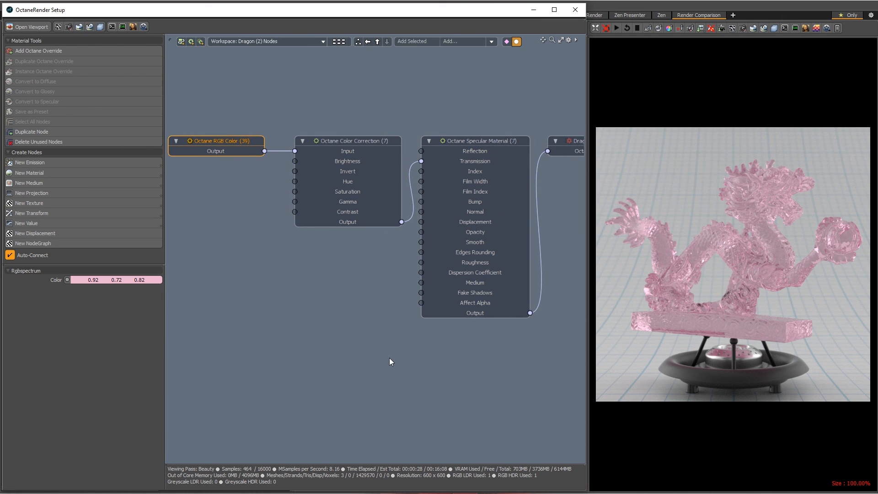
Step: Add an Absorption medium to the Specular Material's Medium input and place its nodes below the Color Correction node
click(485, 142)
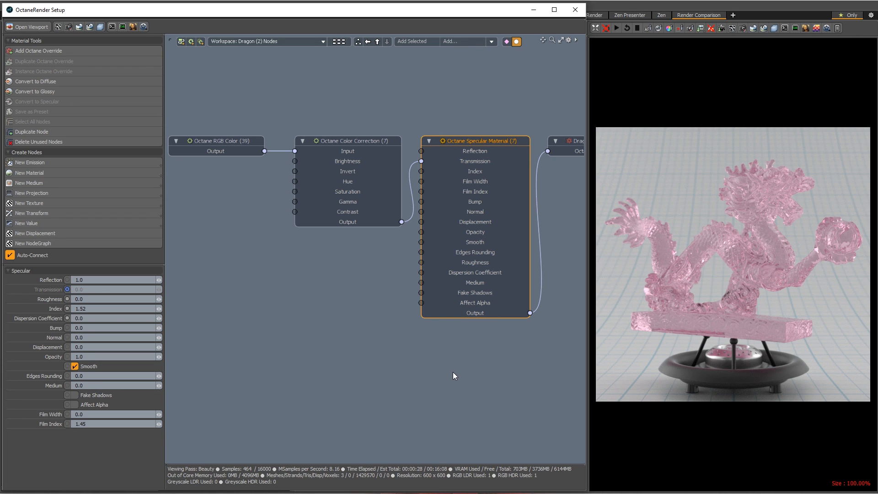
click(443, 285)
click(64, 183)
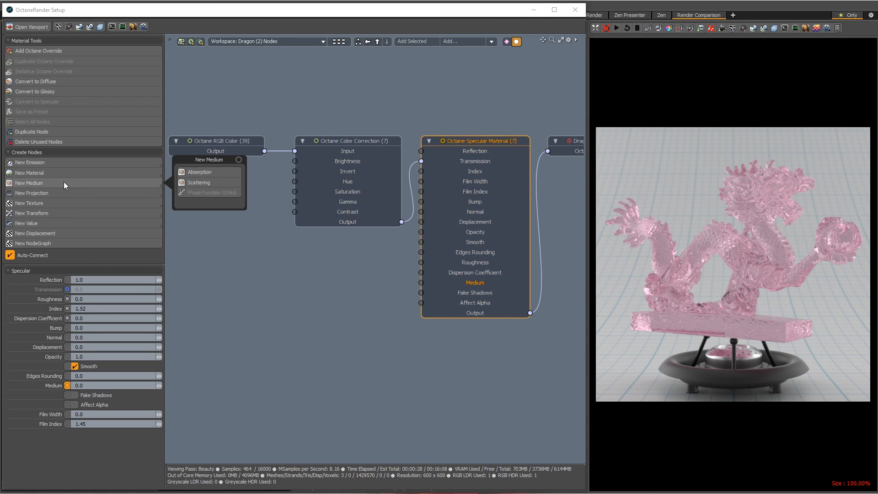
click(220, 171)
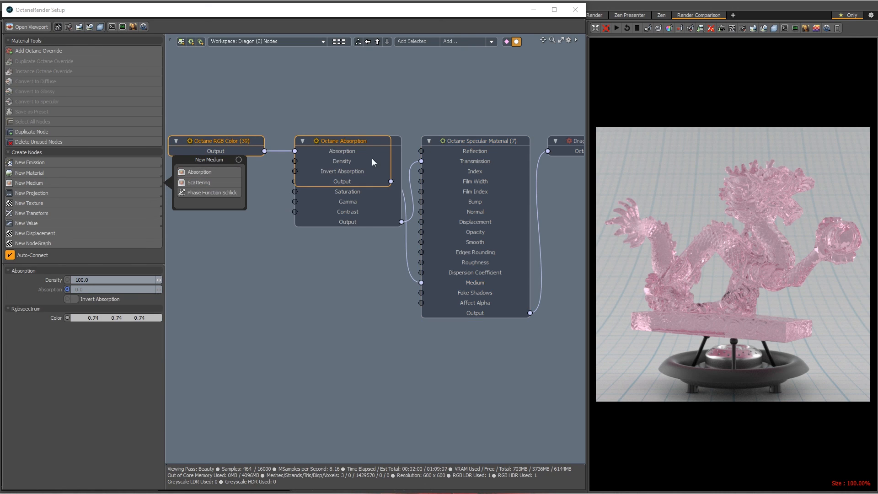
drag(350, 141, 317, 255)
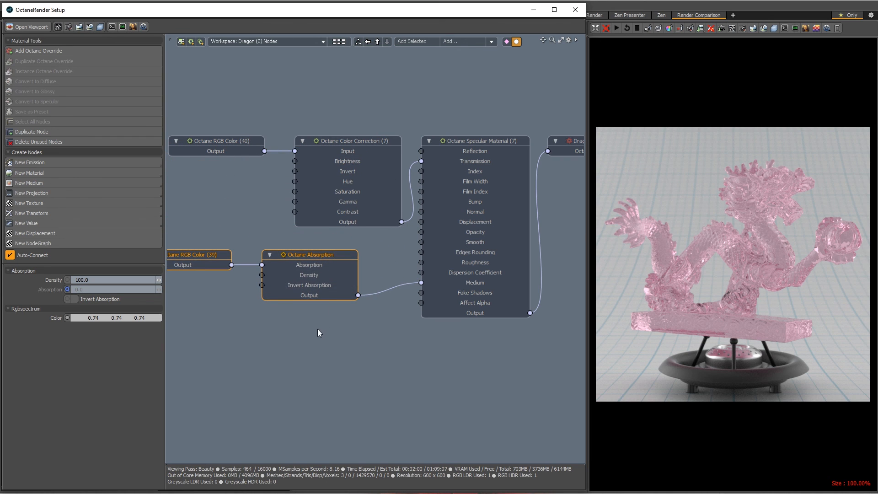
alt+drag(318, 328, 353, 333)
scroll(341, 336, down, 1)
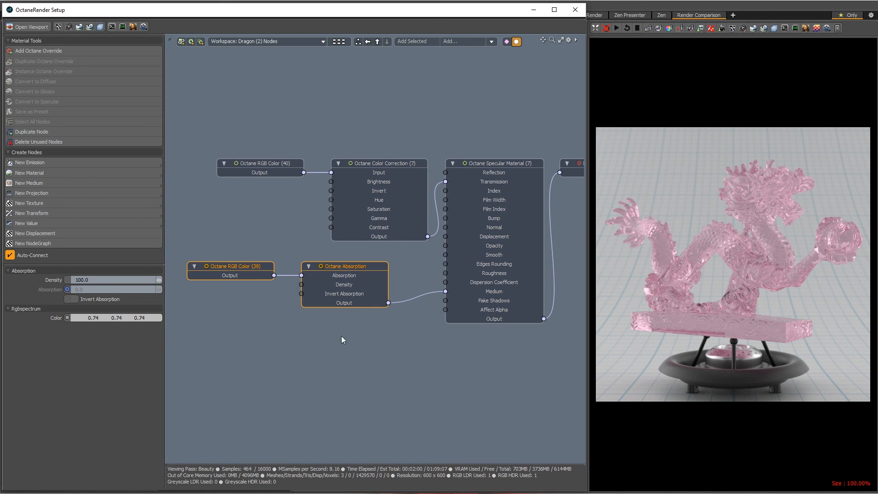
Step: Check the Absorption and connected RGB Color nodes, and define an Octane render region over the dragon's front half
click(349, 259)
click(348, 270)
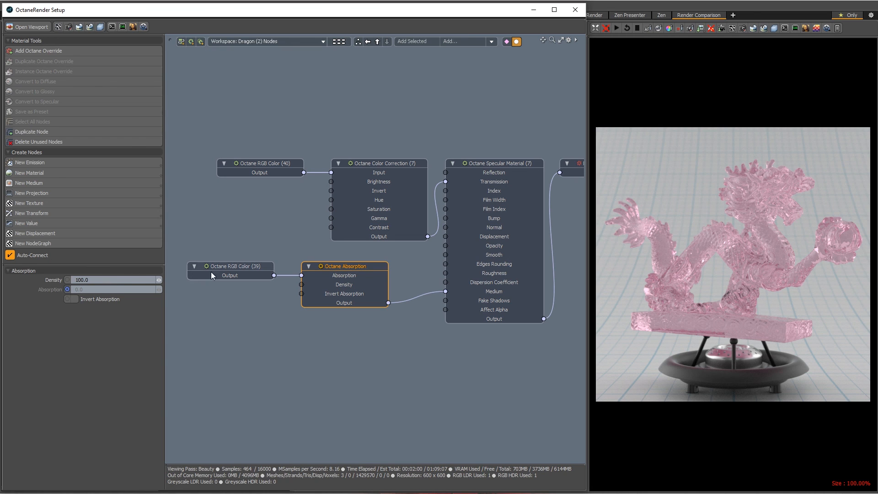
click(223, 268)
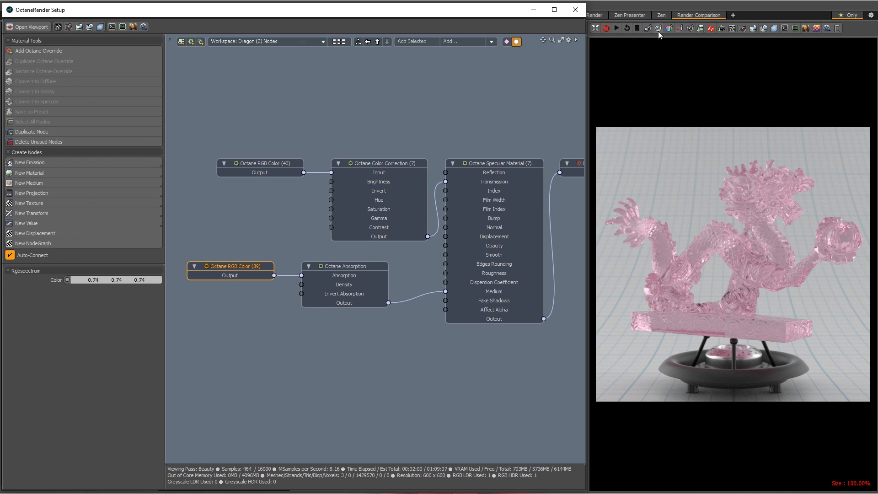
click(679, 27)
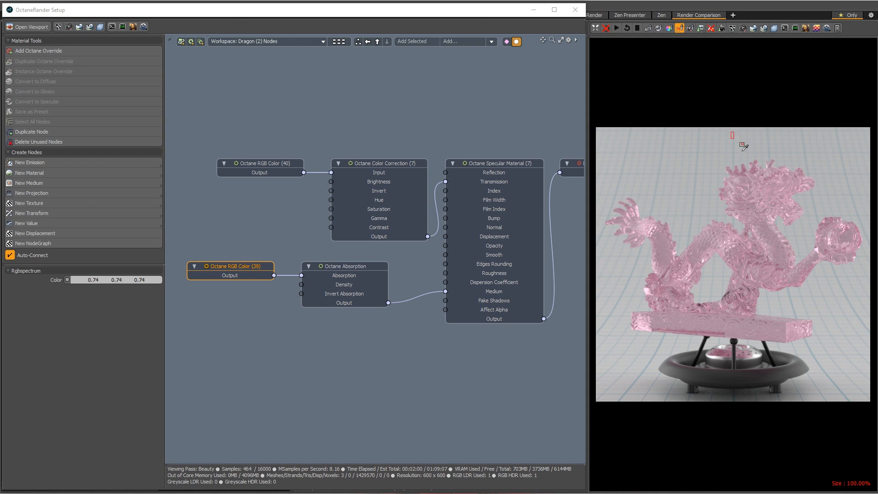
drag(741, 147, 874, 410)
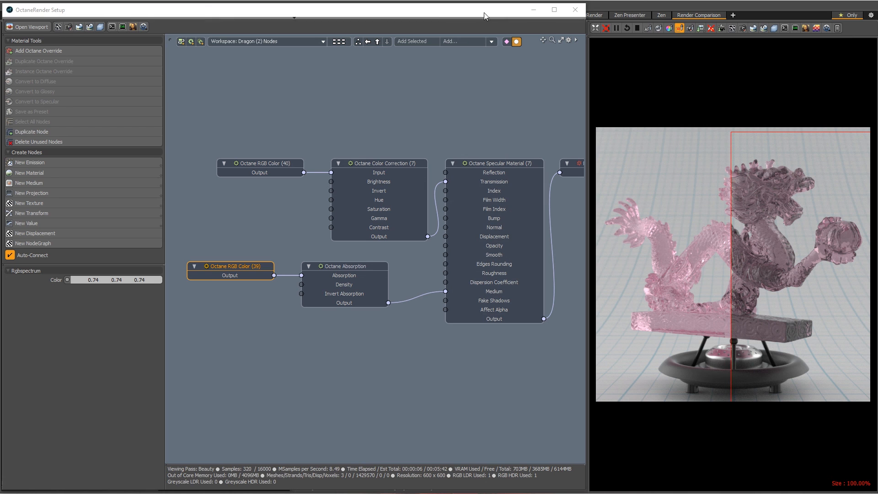
Step: Compare the two RGB Color nodes and disconnect Color Correction from the Specular Material's Transmission input
click(533, 10)
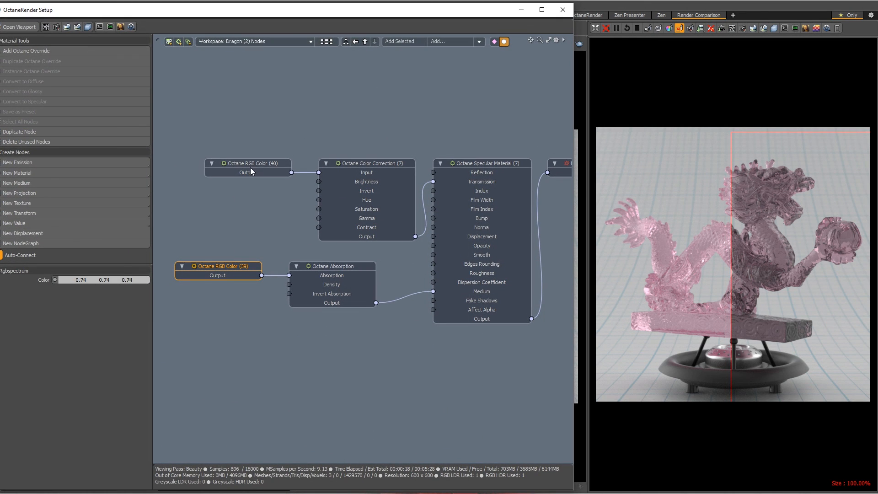
click(259, 164)
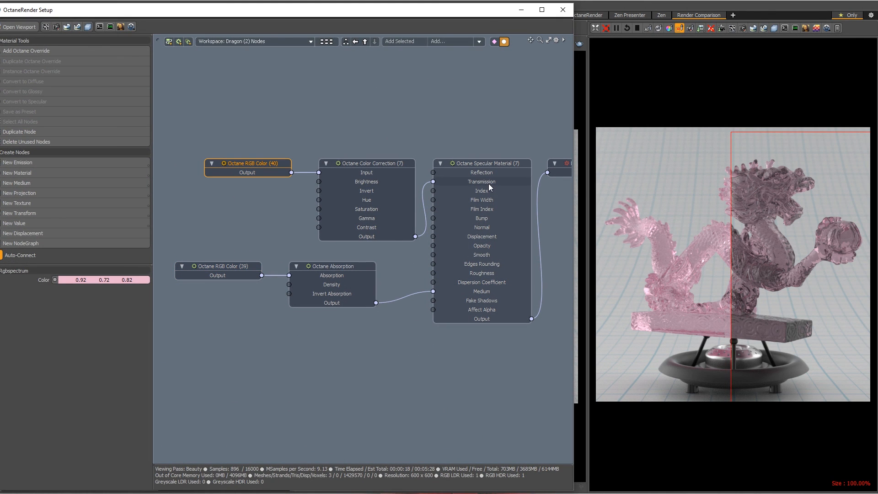
click(238, 271)
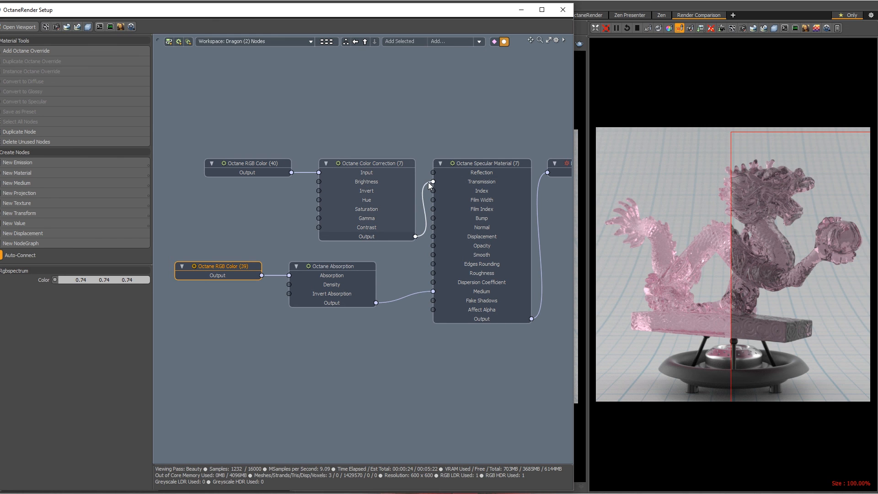
drag(428, 182, 424, 186)
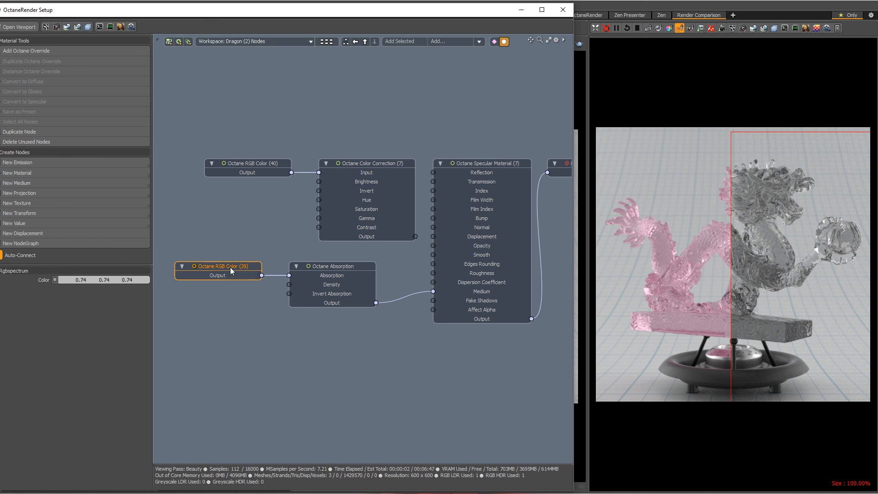
Step: Set the Absorption medium's RGB Color to a pink of 0.74, 0.49, 0.6
click(143, 280)
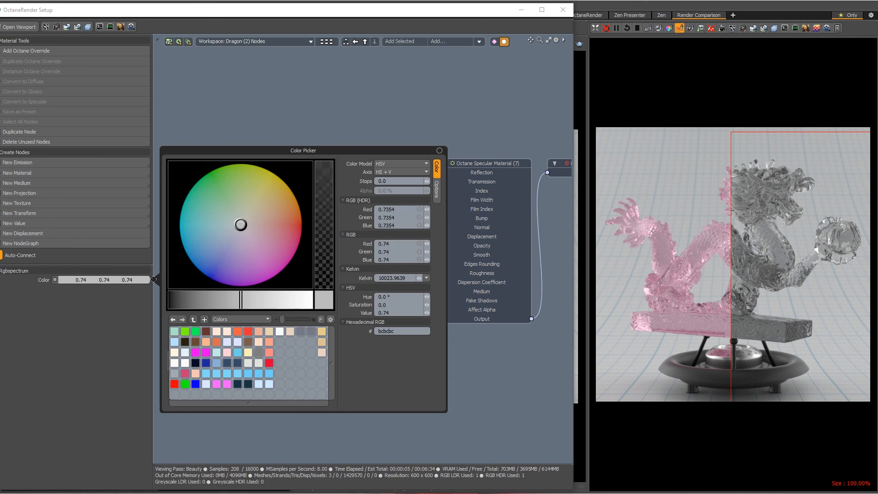
click(251, 231)
drag(253, 232, 274, 239)
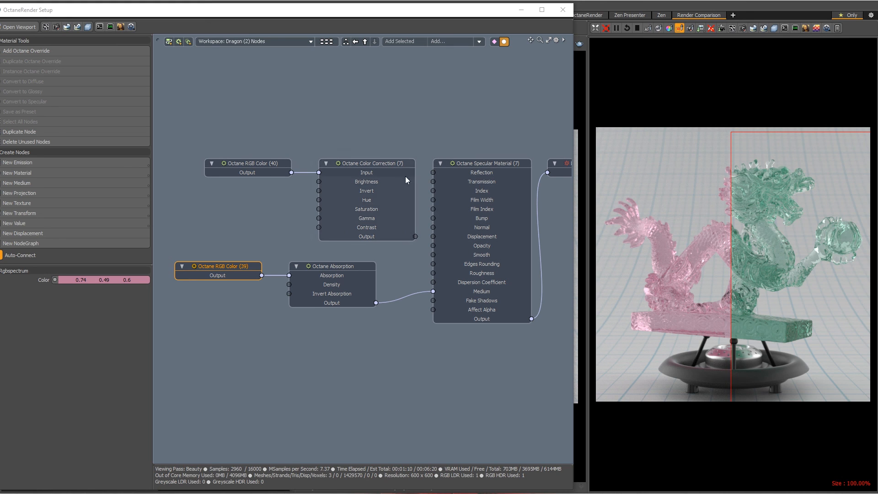
Step: Reconnect Color Correction to the Specular Material's Transmission input and set its RGB Color to white, 1.0 in every channel
drag(415, 237, 445, 212)
drag(470, 185, 472, 183)
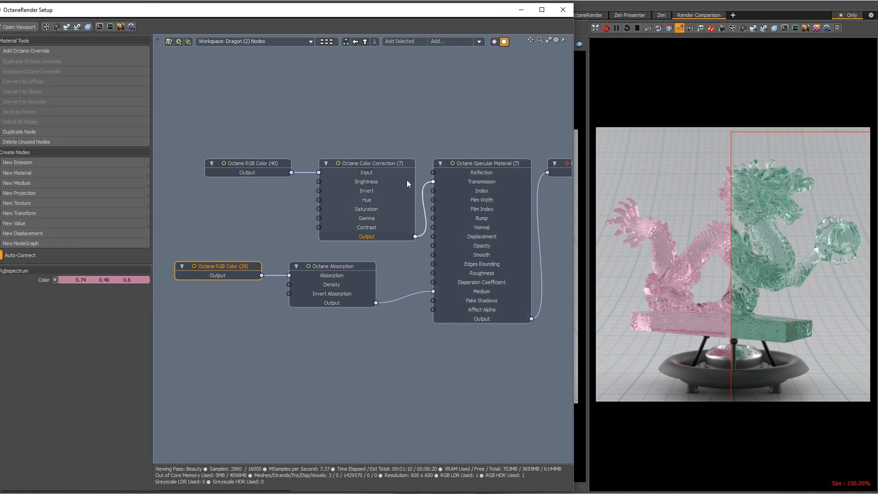
click(258, 163)
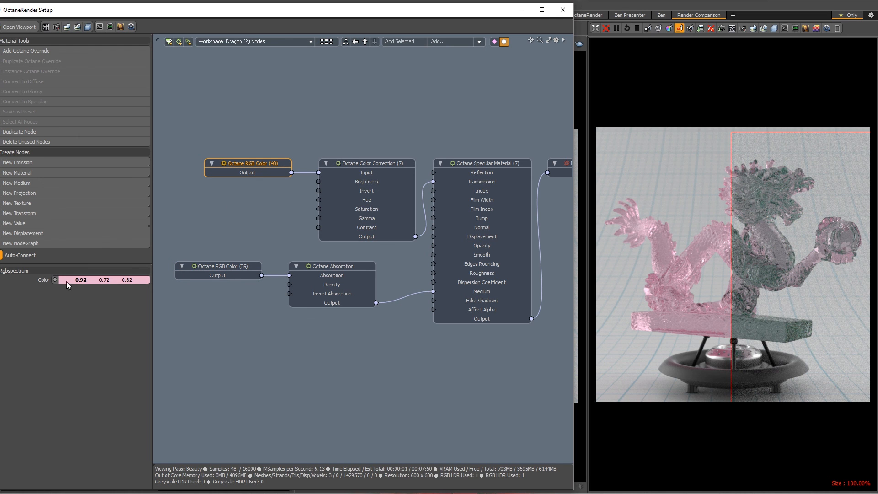
ctrl+drag(67, 282, 149, 282)
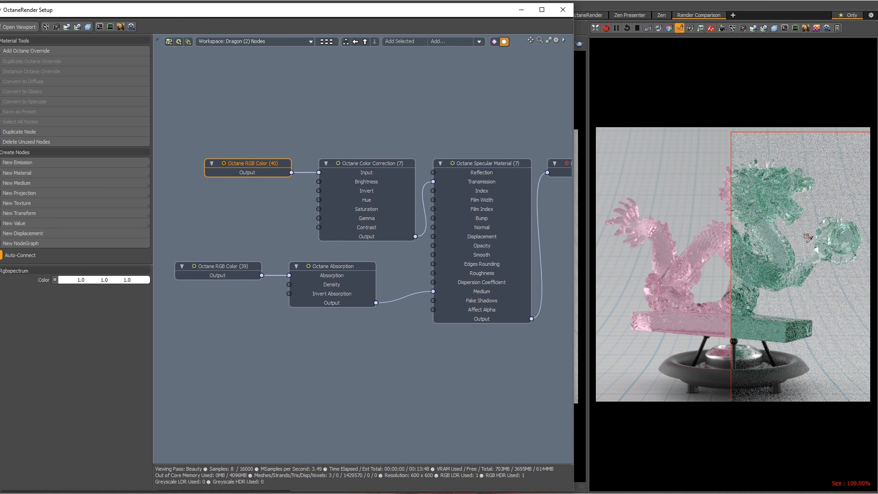
Step: Check the pink absorption color and try the Absorption medium with Invert Absorption on and off
click(231, 266)
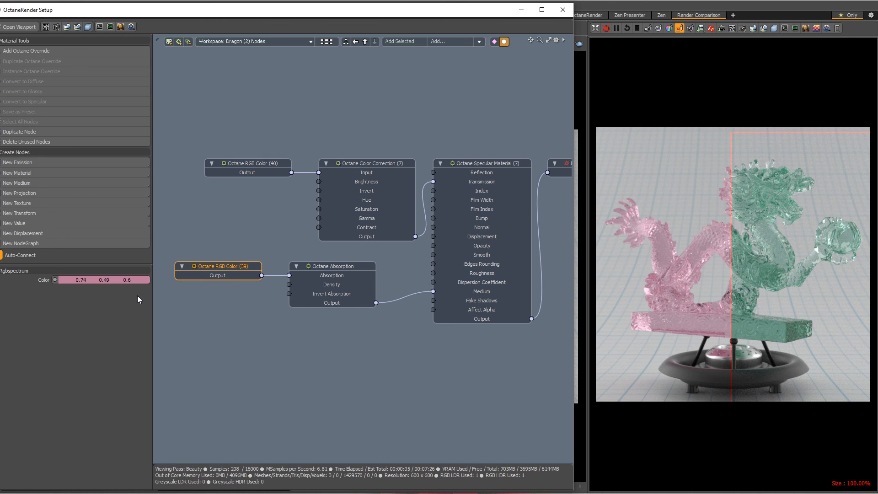
click(138, 279)
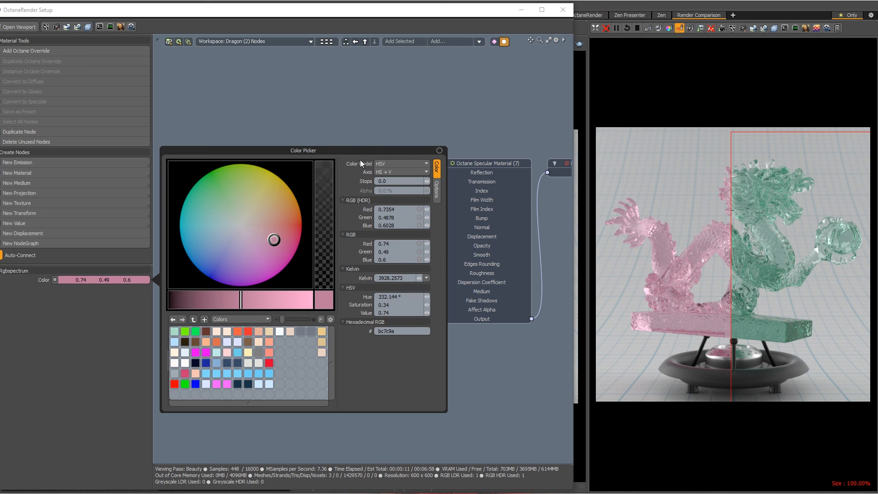
click(378, 94)
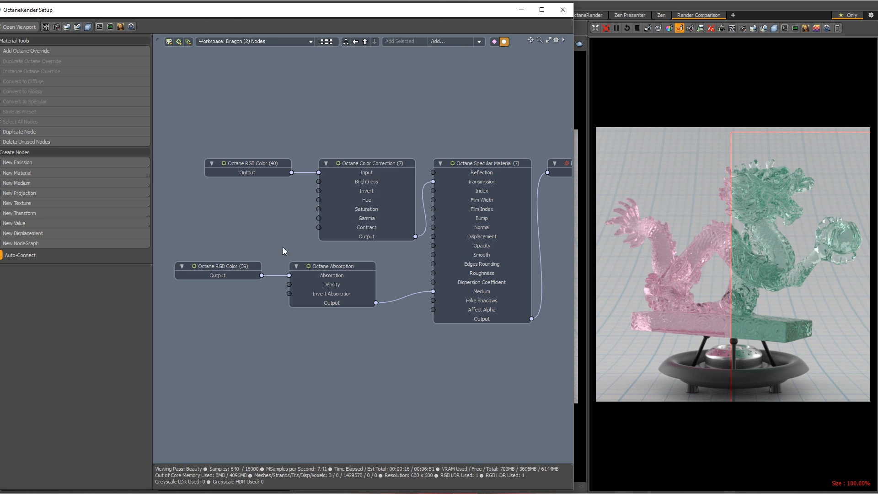
click(325, 269)
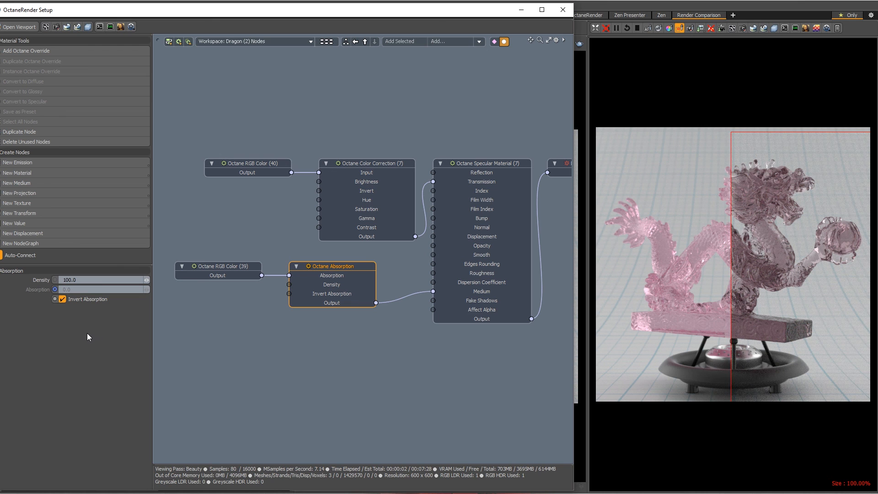
click(63, 300)
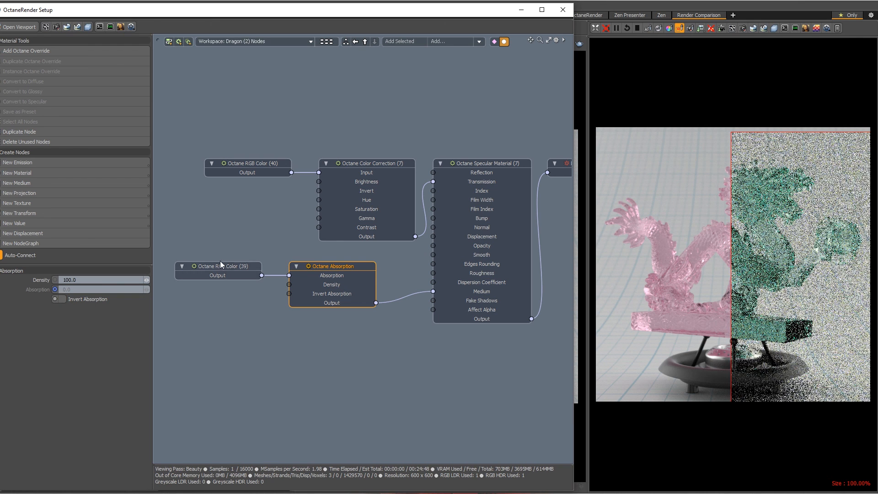
Step: Try a complementary green of about 0.44, 0.74, 0.57 as the absorption RGB Color with Invert Absorption off
click(221, 268)
click(137, 283)
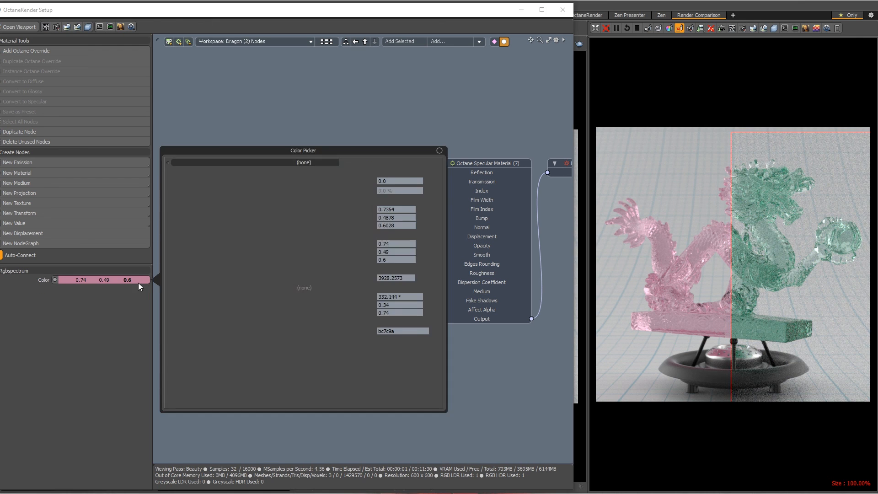
click(225, 193)
drag(225, 193, 216, 183)
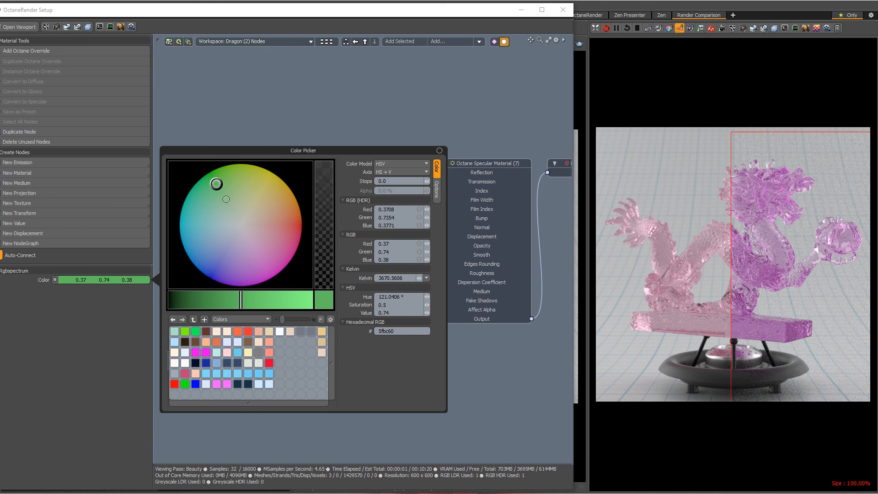
drag(220, 188, 215, 196)
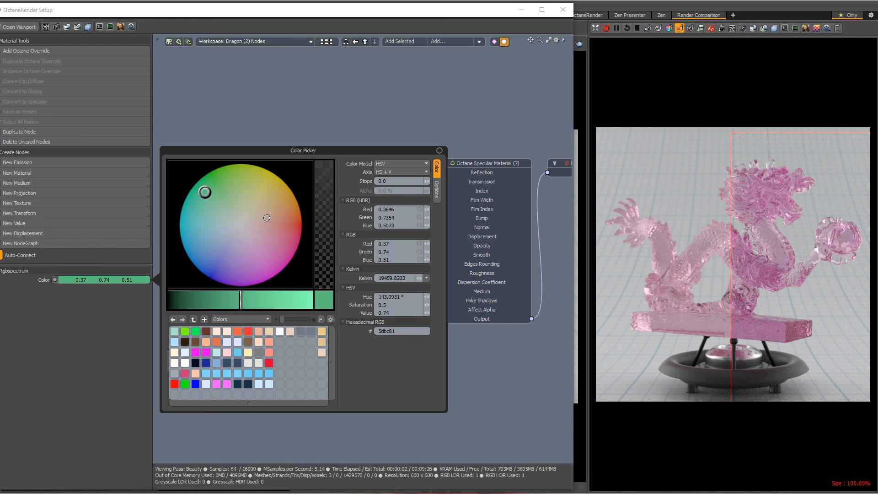
drag(205, 195, 208, 199)
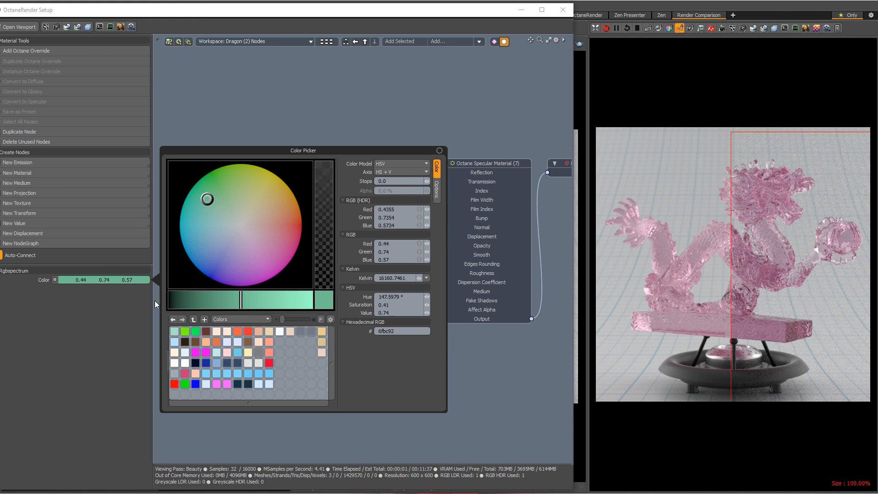
Step: Enable Invert Absorption on the Absorption node and set its RGB Color to 0.92, 0.72, 0.82
click(347, 265)
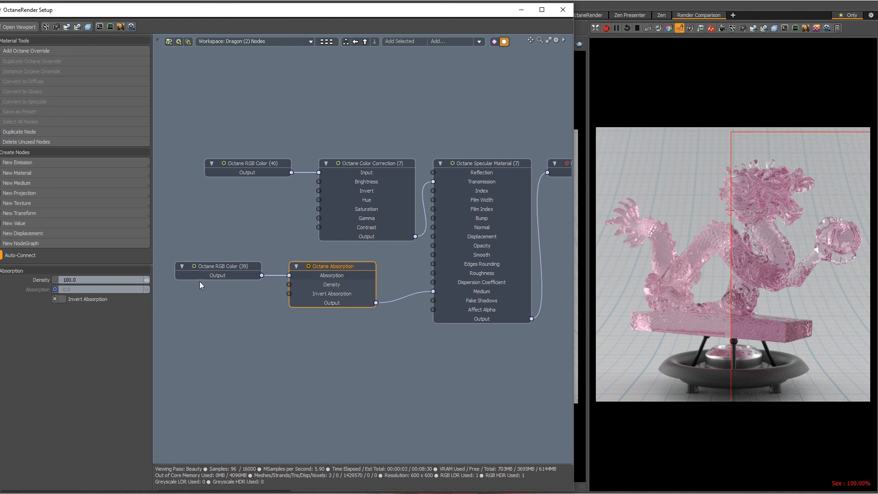
click(238, 266)
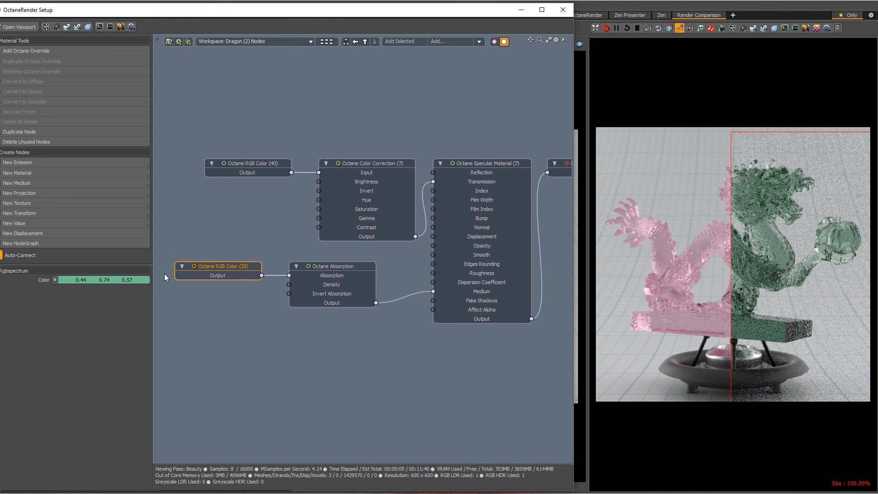
click(129, 279)
click(394, 243)
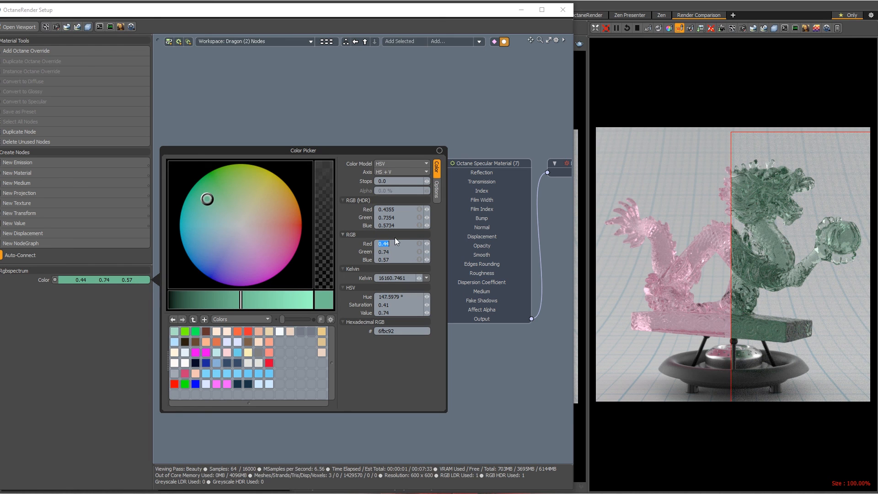
text(.92)
key(Tab)
text(.72)
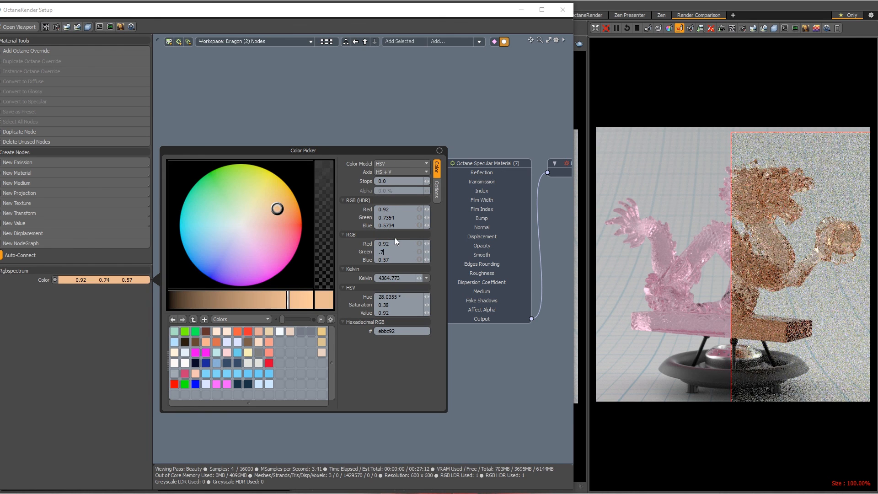
key(Tab)
text(.82)
key(Return)
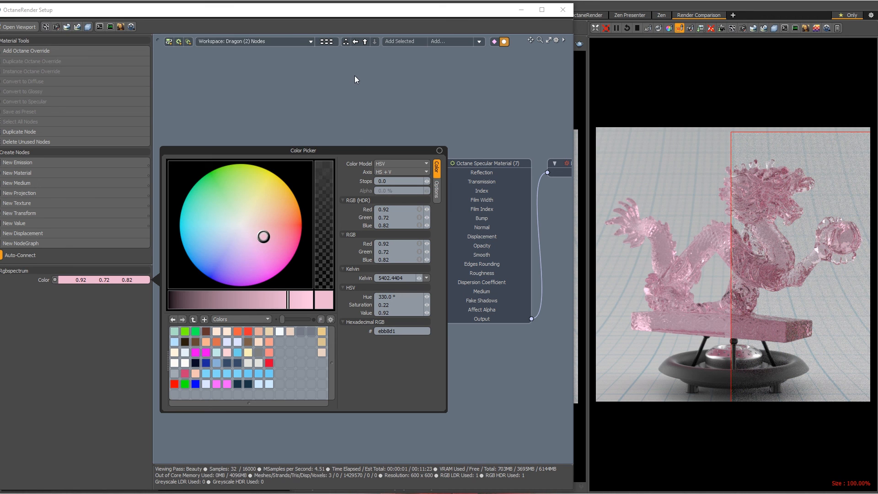
mouse_move(417, 16)
mouse_down()
mouse_move(416, 238)
mouse_move(438, 493)
mouse_move(411, 434)
mouse_move(439, 27)
mouse_move(423, 19)
mouse_up()
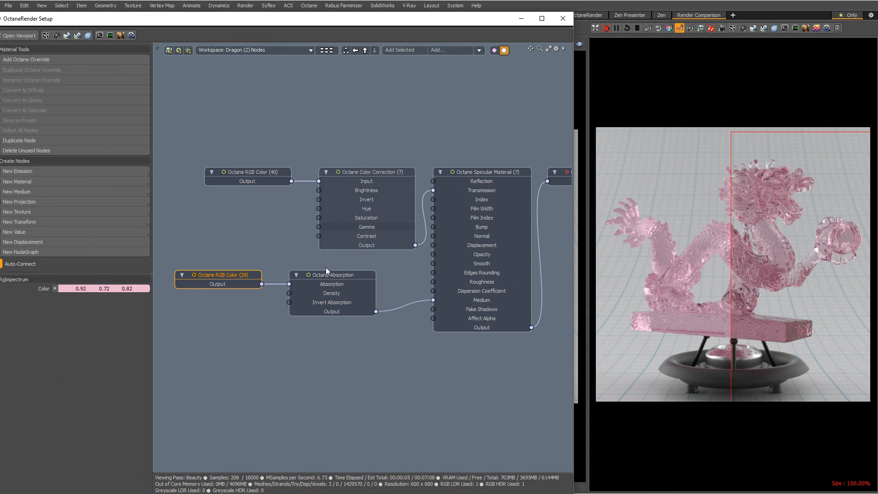
Step: Move the absorption RGB Color node away from the Absorption node and shift the upper RGB Color and Color Correction nodes
click(492, 170)
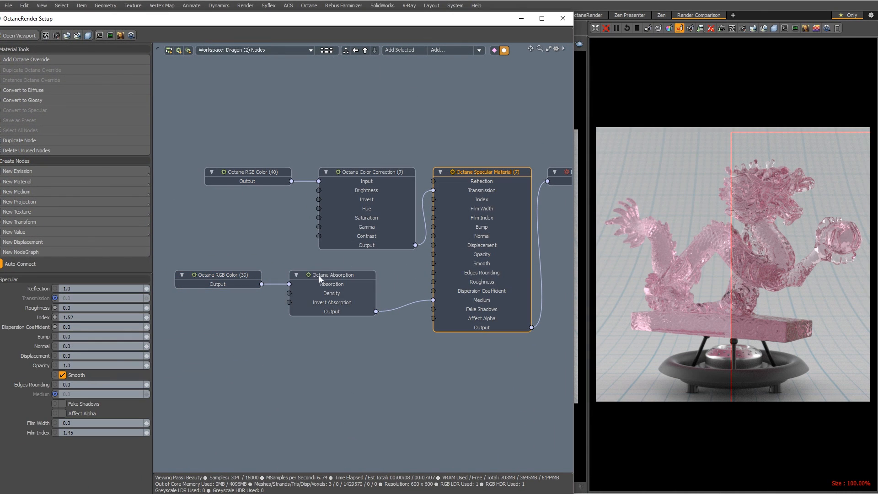
drag(228, 274, 194, 276)
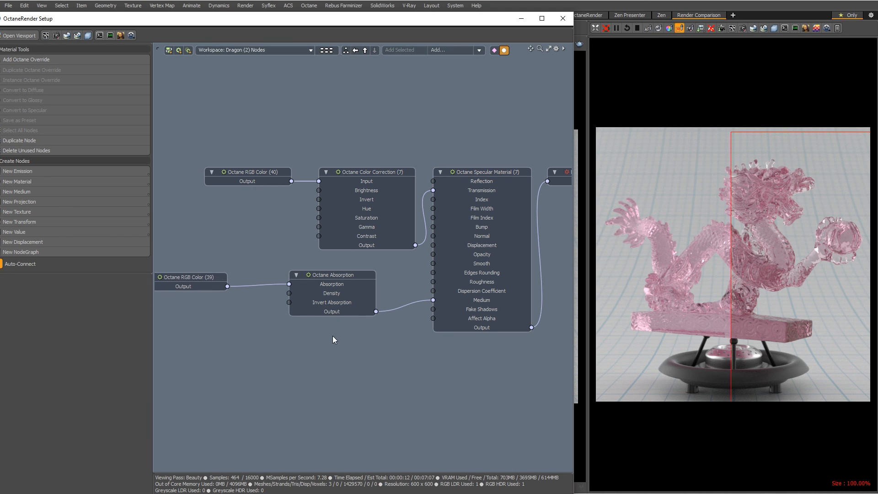
ctrl+alt+drag(339, 339, 440, 332)
drag(341, 199, 308, 193)
drag(424, 202, 404, 196)
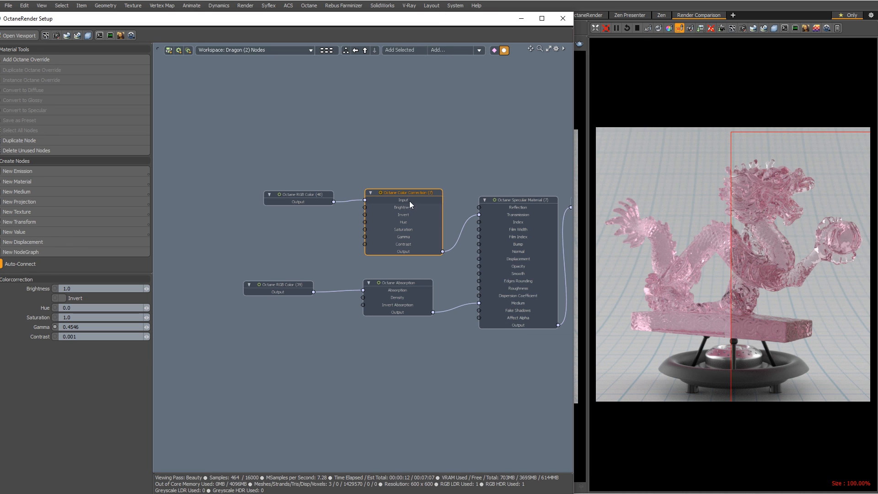
Step: Duplicate the Color Correction node, place the copy below the absorption nodes and delete the surplus node copied with it
key(ctrl+d)
drag(394, 273, 219, 368)
click(286, 356)
click(243, 371)
key(Delete)
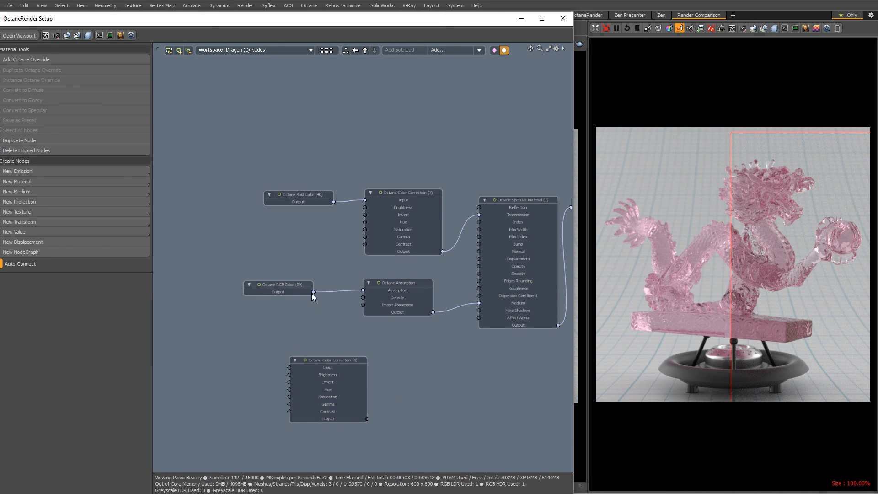
Step: Route the absorption RGB Color through the lower Color Correction node into the Absorption input and line the nodes up
drag(308, 289, 289, 367)
drag(367, 419, 398, 290)
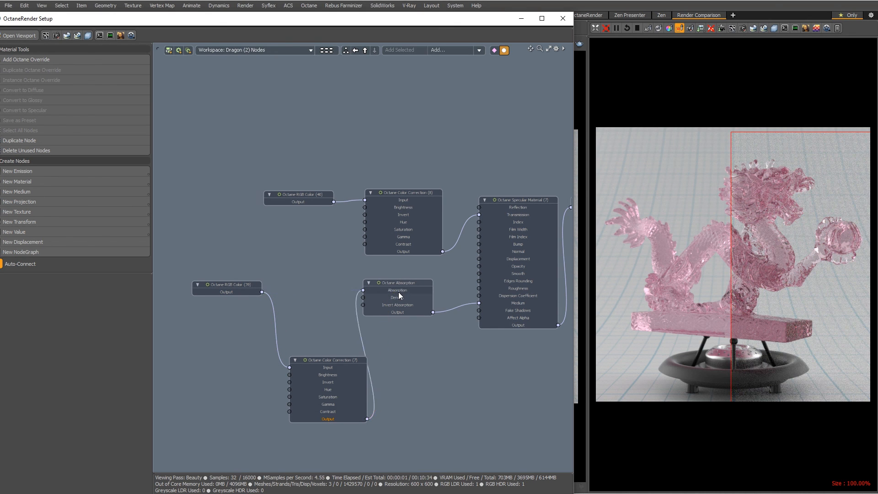
click(327, 367)
drag(329, 360, 303, 276)
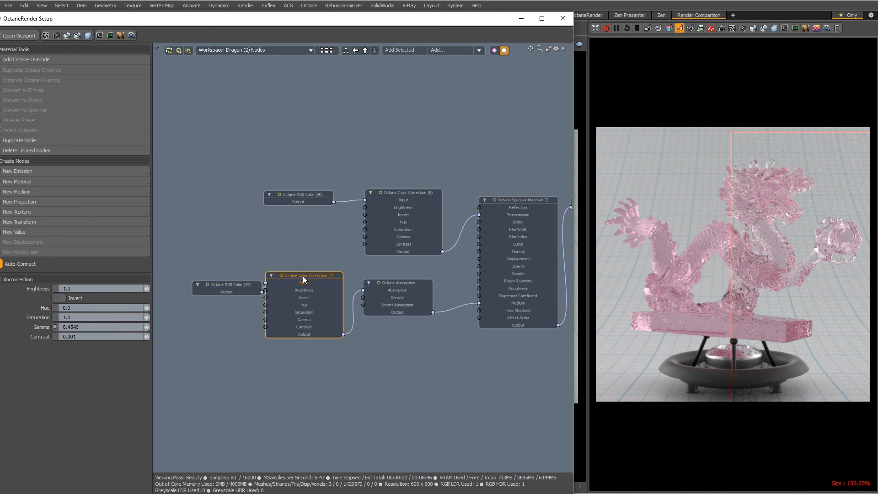
drag(241, 284, 222, 295)
click(222, 295)
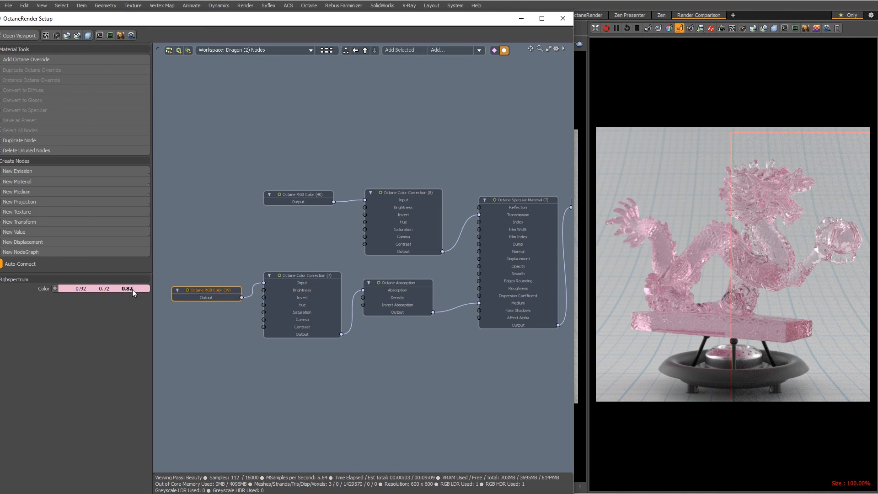
Step: Examine the settings of the Color Correction, Absorption and RGB Color nodes that feed the Medium input
click(298, 274)
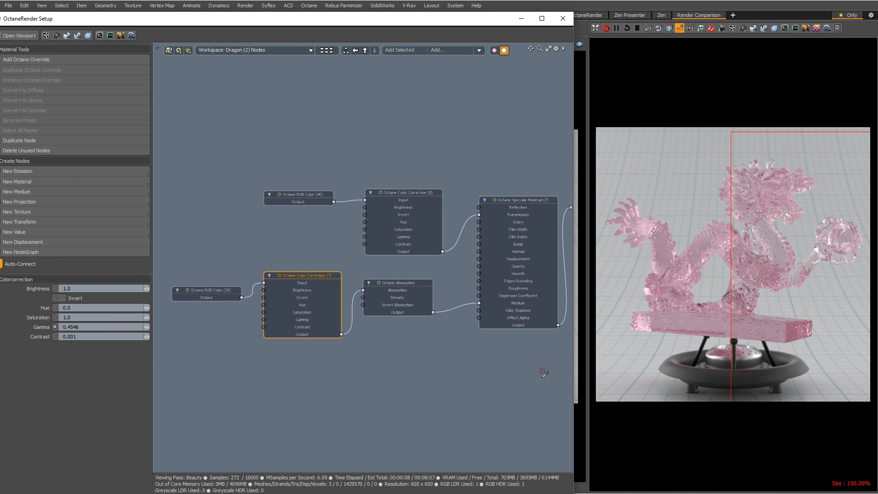
click(413, 286)
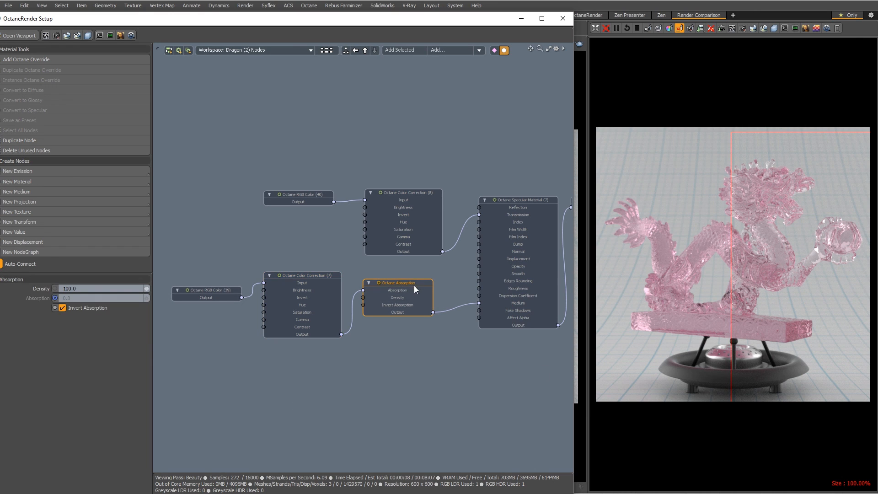
scroll(305, 285, up, 4)
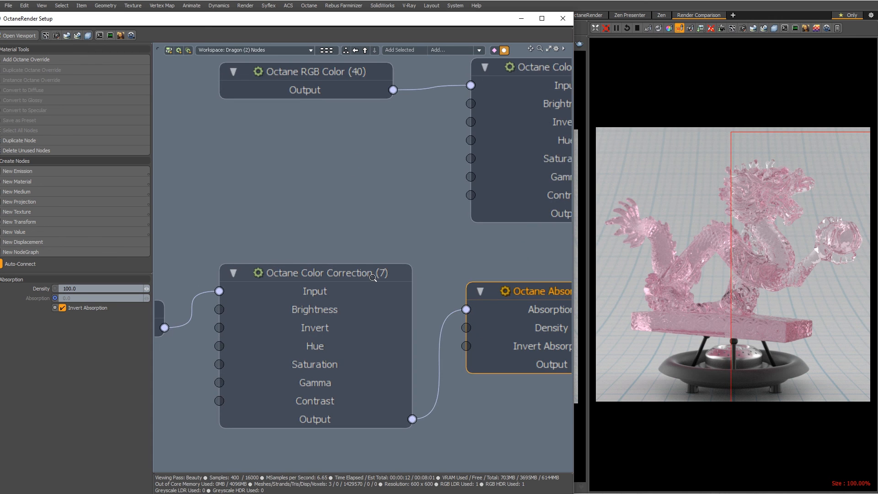
scroll(306, 287, down, 2)
scroll(306, 288, up, 3)
click(306, 289)
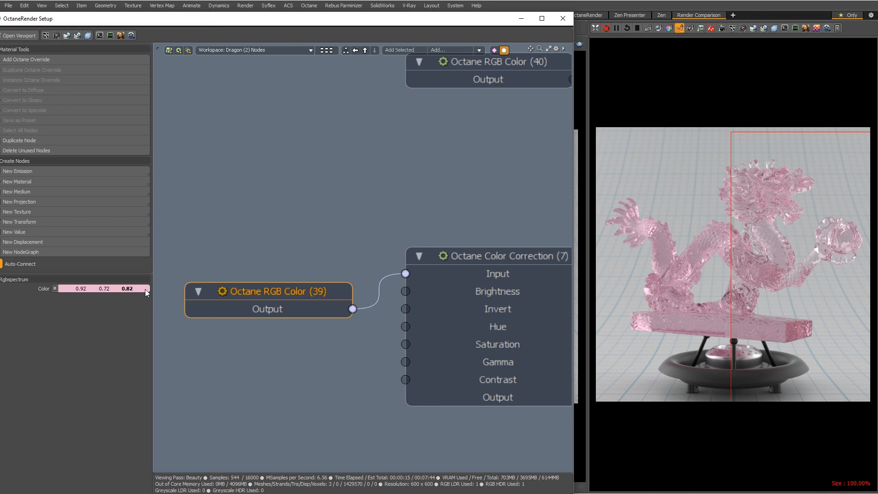
scroll(333, 364, down, 5)
scroll(380, 299, up, 3)
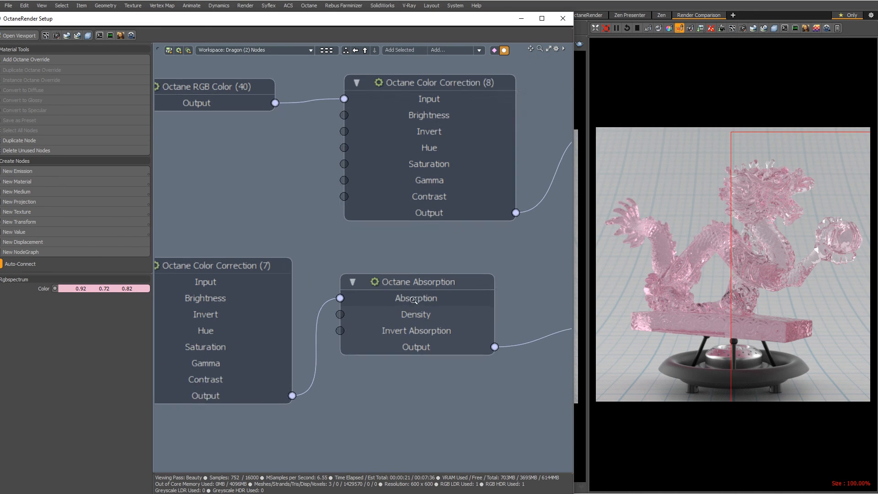
Step: Test an Absorption density of 1 and set the density to 200
click(421, 284)
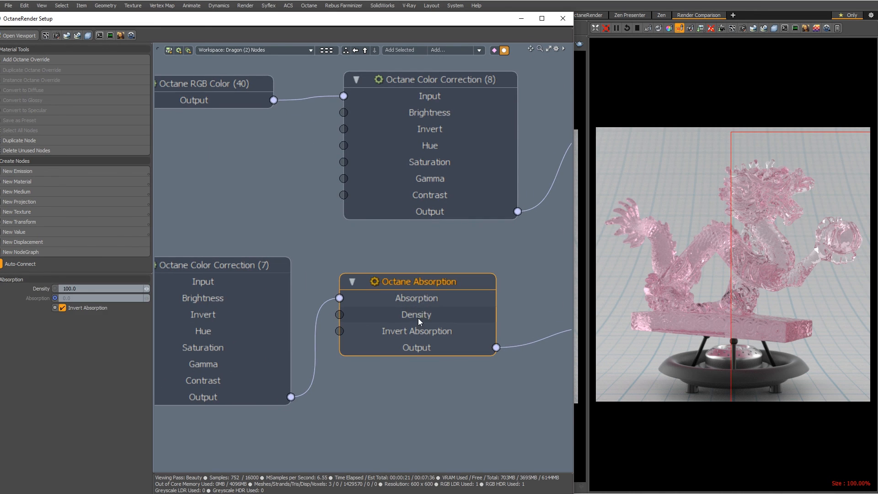
double_click(89, 289)
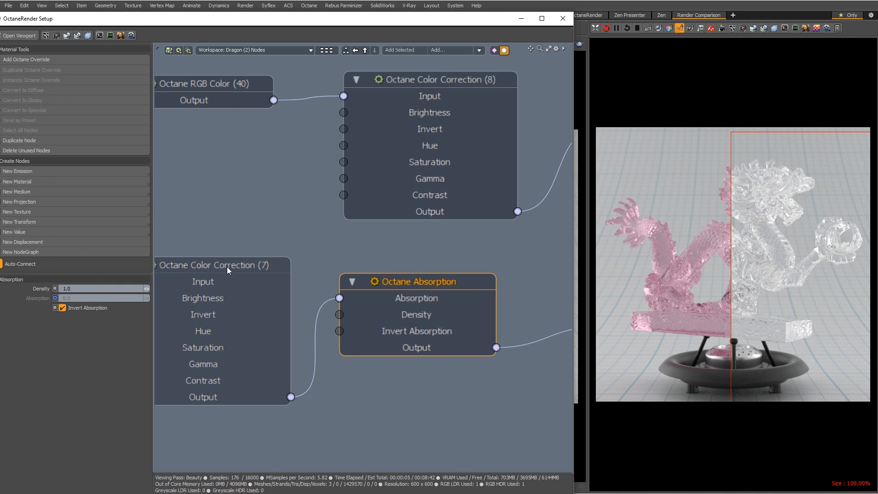
click(84, 288)
text(200)
key(Return)
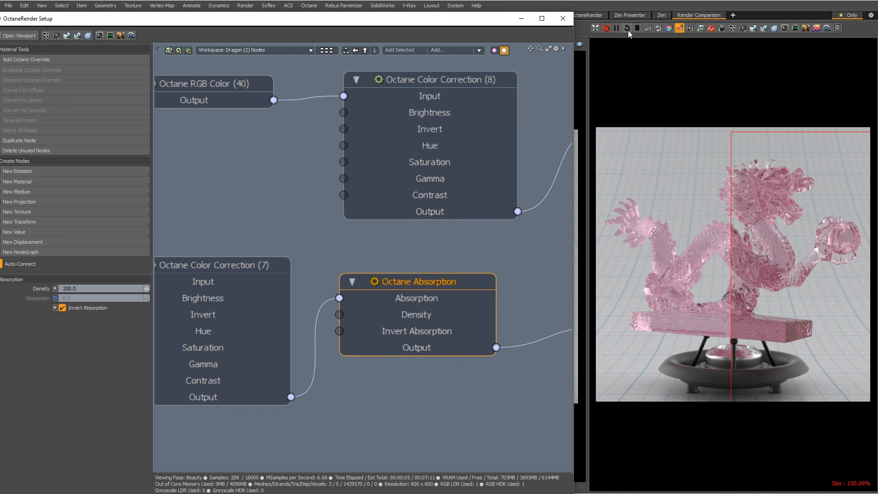
Step: Turn off the Octane render region, minimize the OctaneRender Setup window and pause the Octane render
click(679, 28)
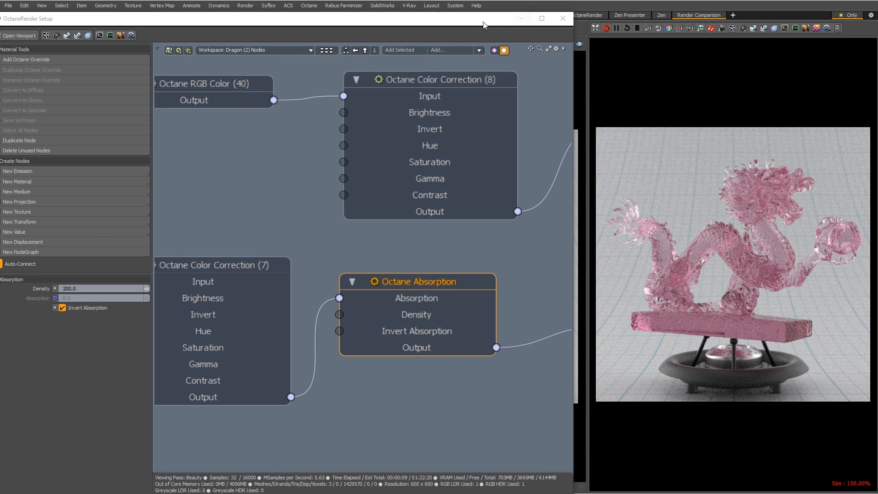
click(521, 18)
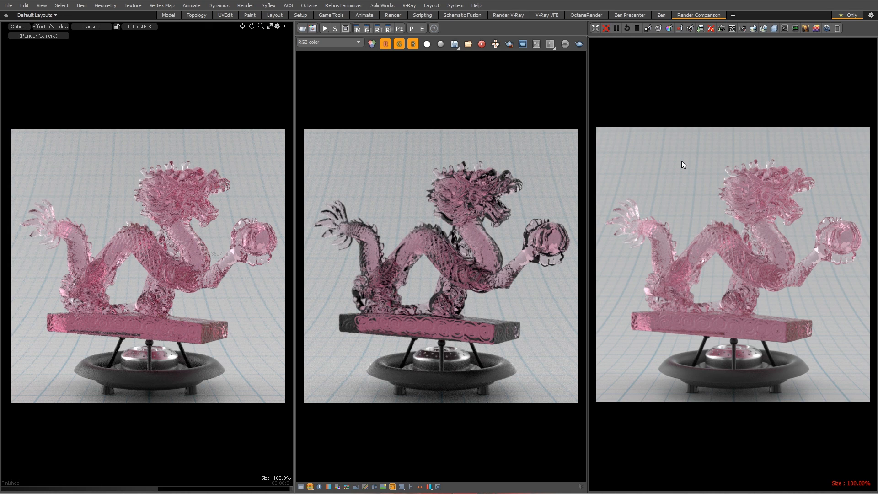
click(615, 28)
Step: Add a V-Ray Material to the Dragon material group, move it above the Dragon item and start the V-Ray render
drag(0, 75, 174, 64)
drag(877, 87, 710, 40)
click(114, 211)
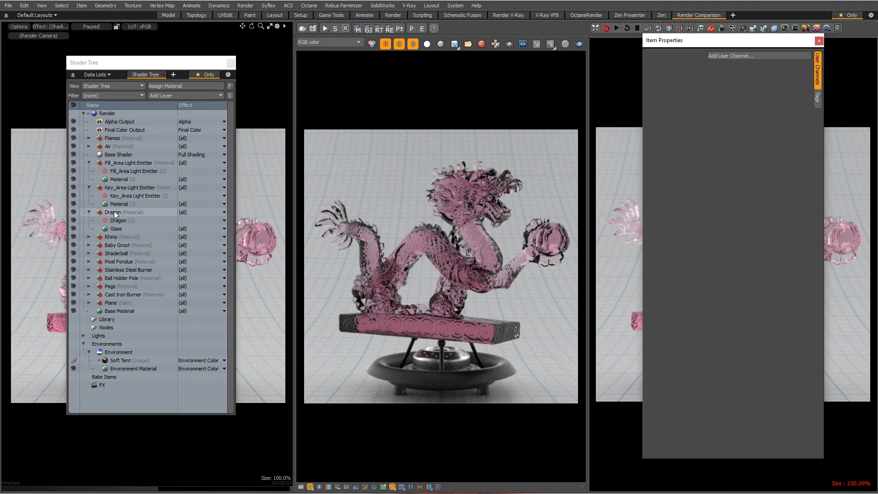
click(173, 95)
mouse_move(187, 197)
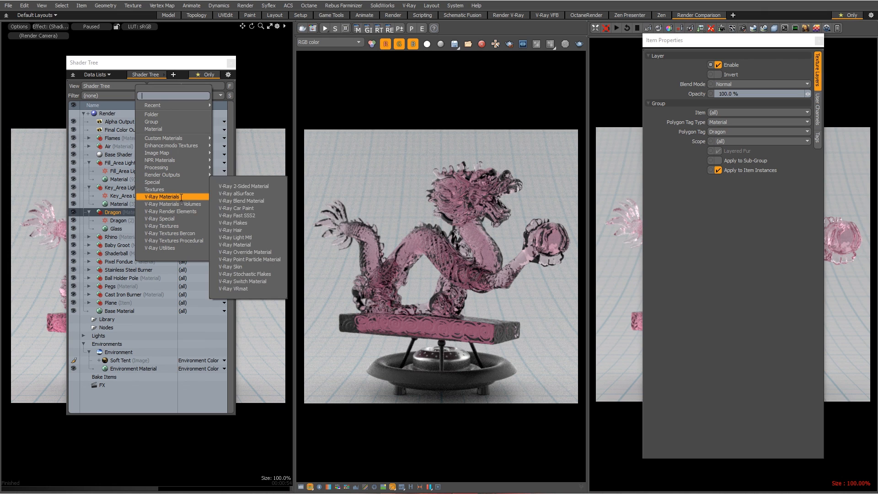
click(256, 246)
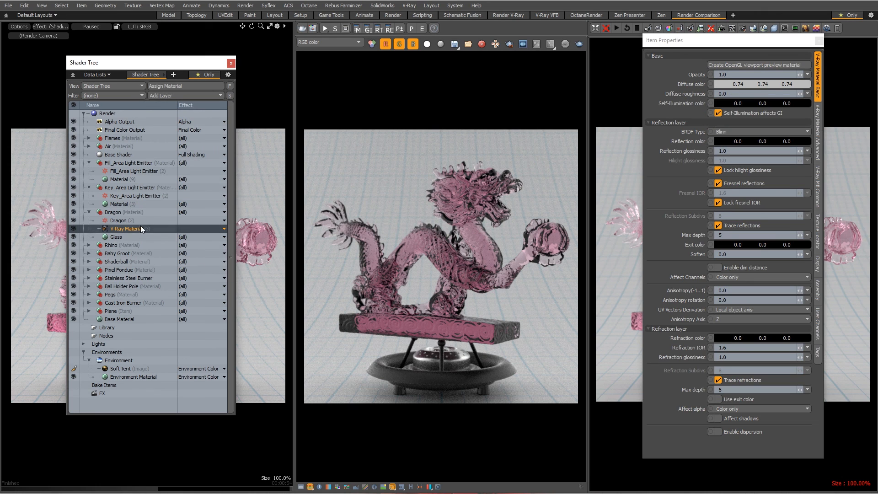
drag(135, 228, 144, 216)
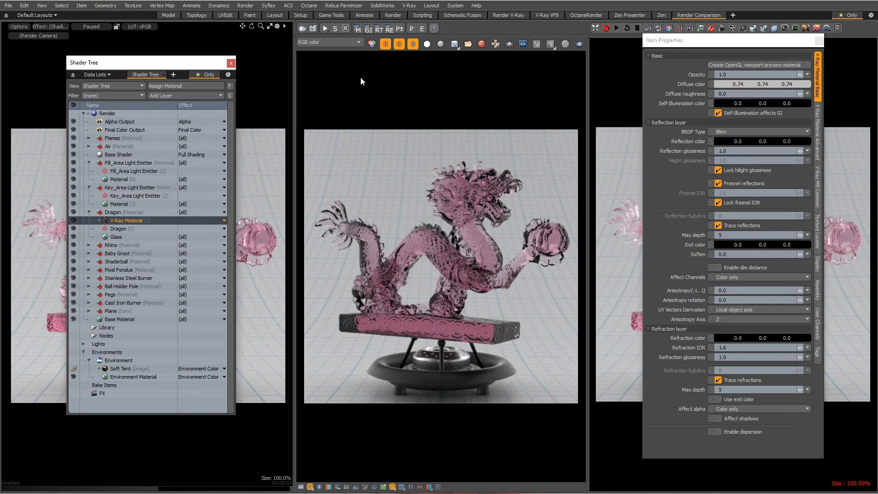
click(325, 29)
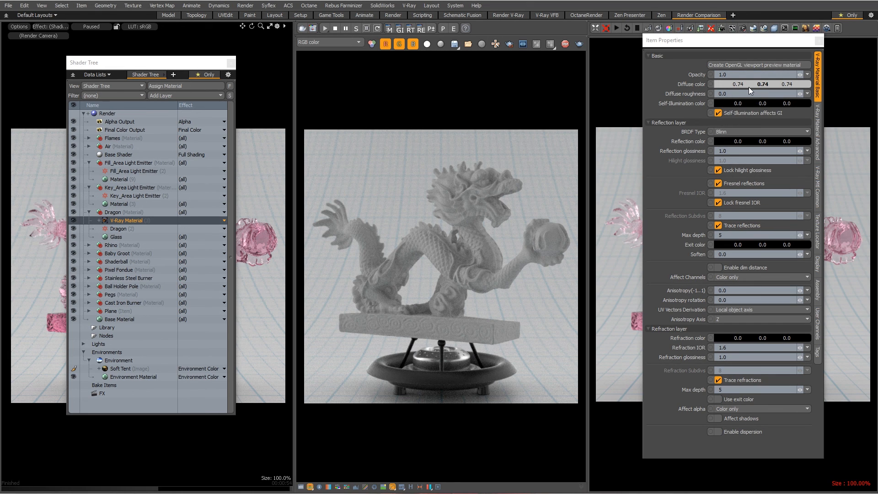
Step: Give the V-Ray Material black diffuse, white reflection and white refraction colors, with a refraction IOR of 1.52
ctrl+drag(753, 86, 715, 86)
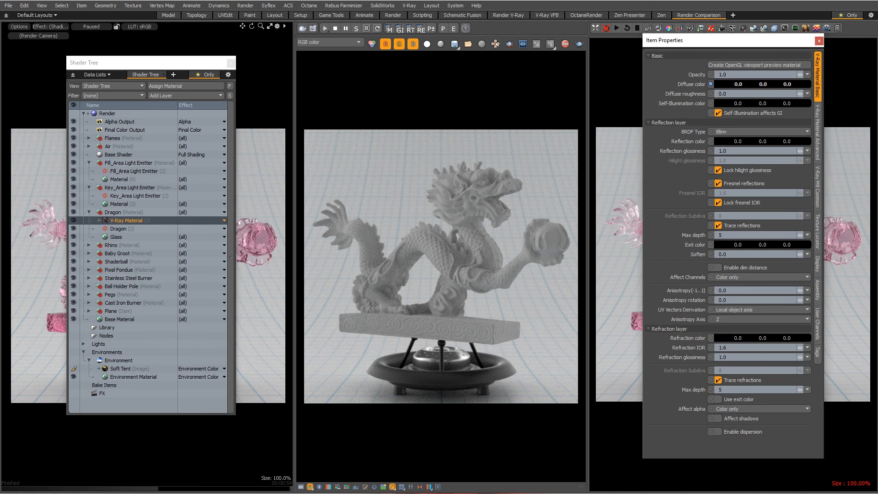
ctrl+drag(726, 142, 768, 141)
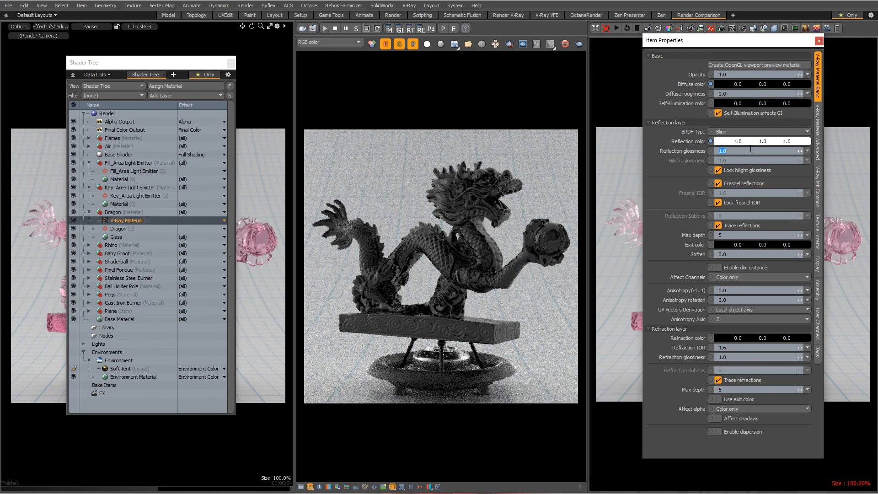
key(Tab)
click(735, 348)
text(1.)
ctrl+drag(718, 339, 846, 357)
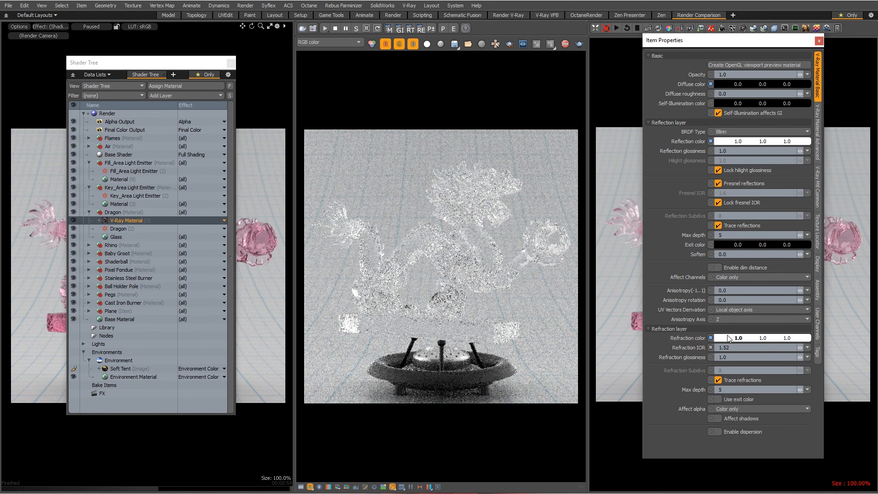
Step: Try a refraction color of RGB 0.92, 0.72, 0.82 on the V-Ray Material and compare the render with modo's
double_click(723, 337)
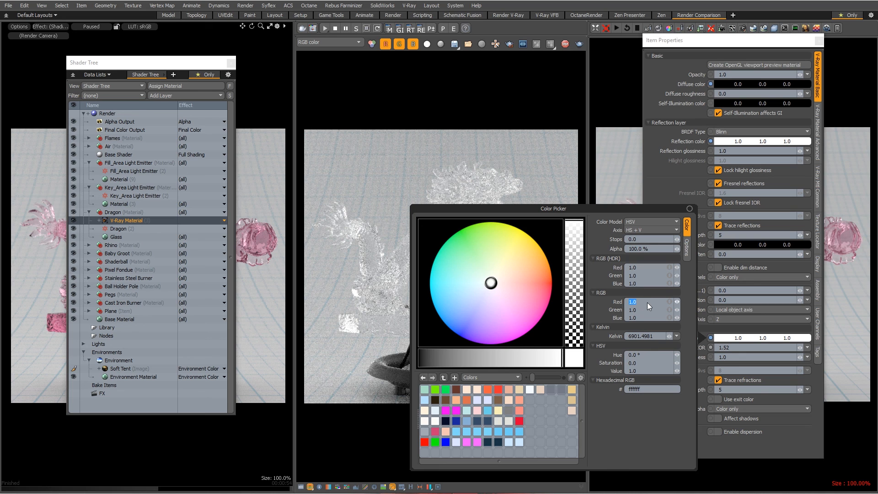
text(0.92)
key(Tab)
text(0.72)
key(Tab)
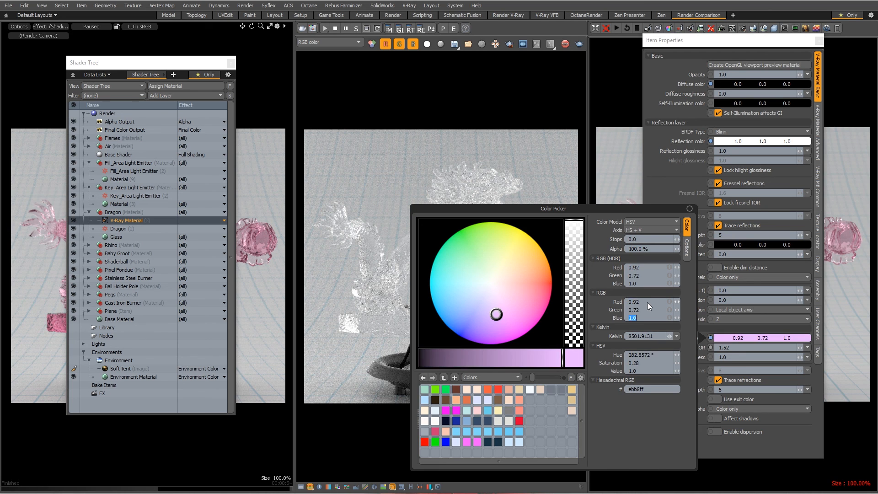
text(.82)
key(Return)
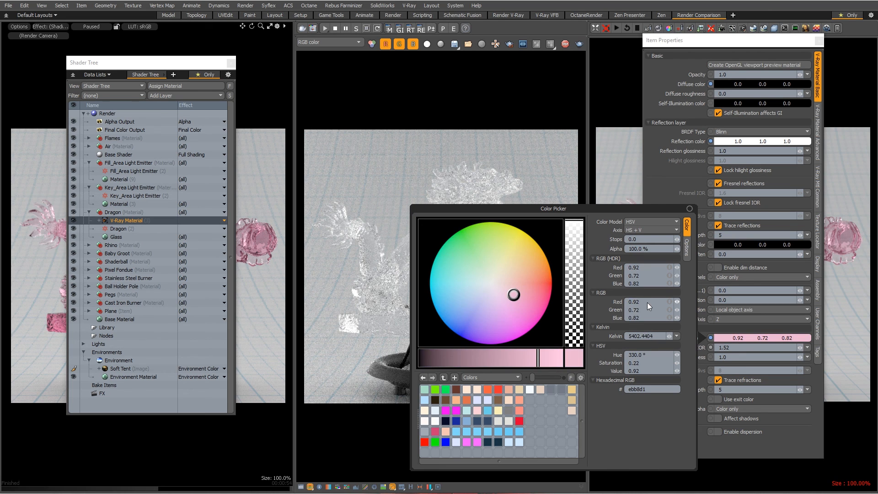
click(702, 46)
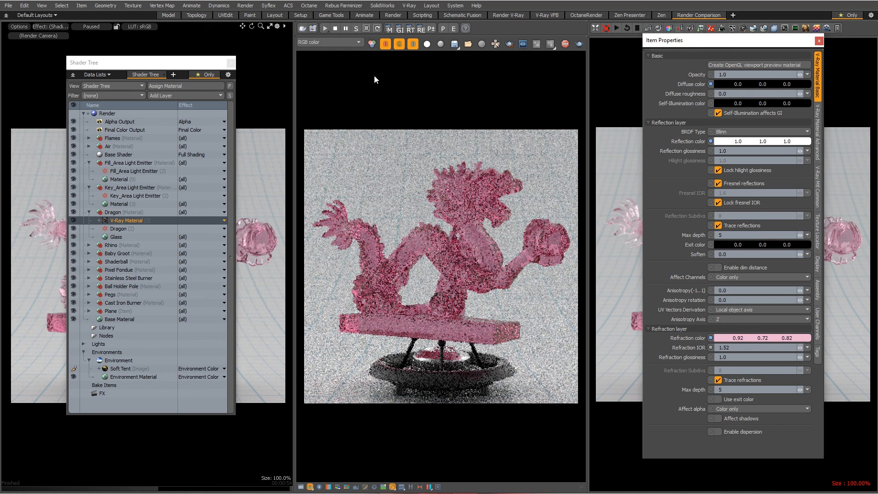
drag(205, 63, 0, 94)
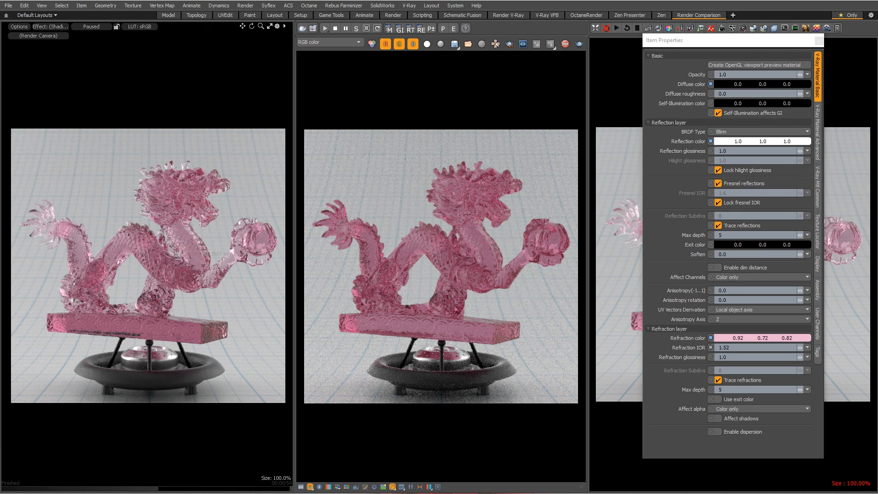
drag(0, 93, 173, 87)
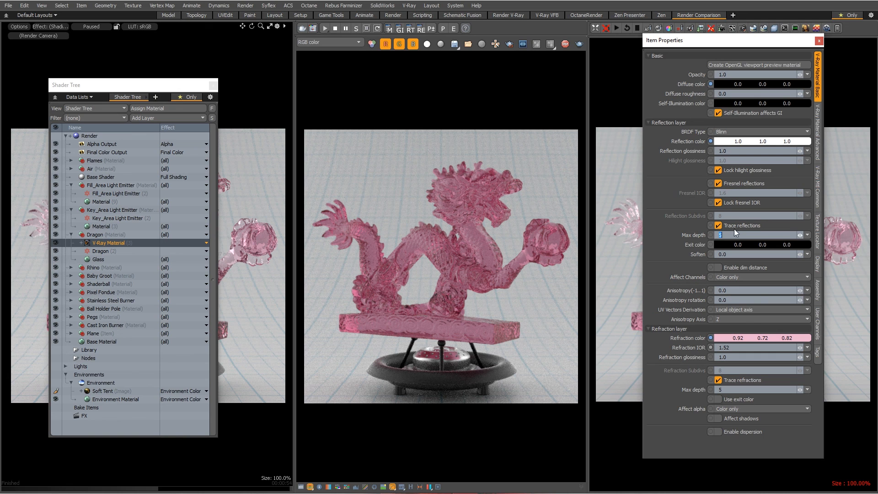
Step: Set the max depth to 8 for both the reflection and refraction layers of the V-Ray Material
text(8)
key(Return)
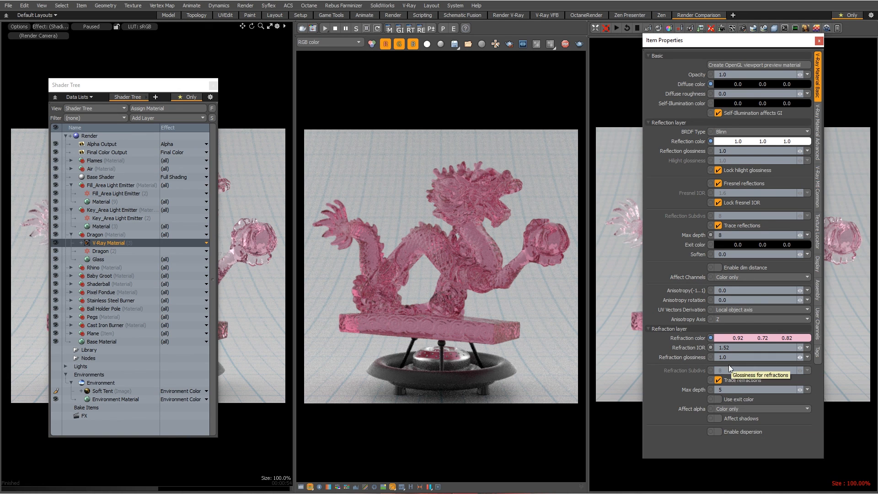
click(741, 389)
text(8)
key(Return)
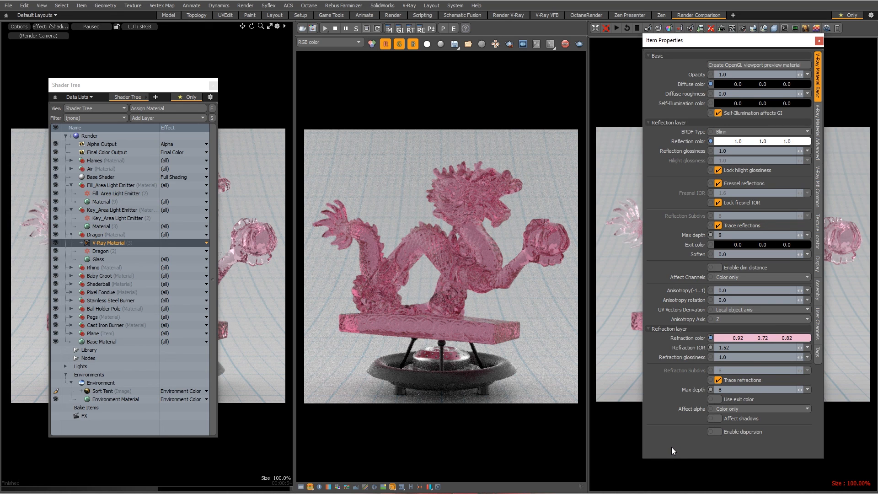
Step: Review the V-Ray Material's fog and translucency options and reset its refraction color to white
click(817, 124)
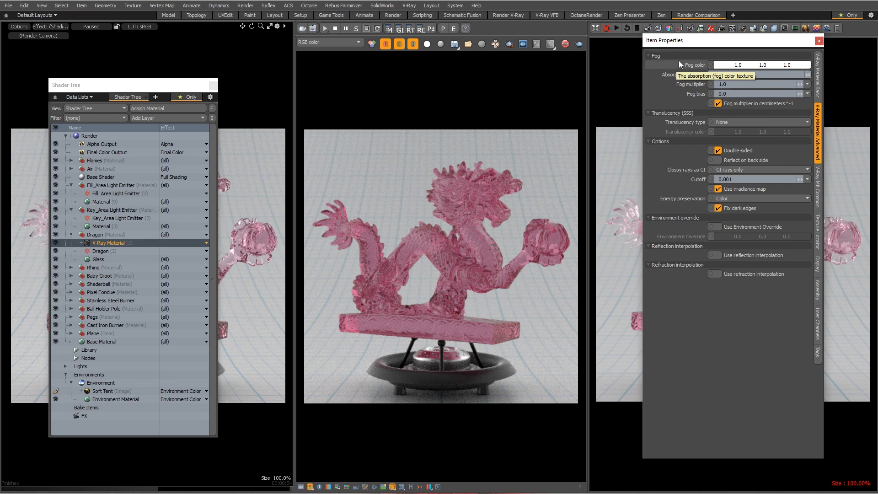
click(742, 122)
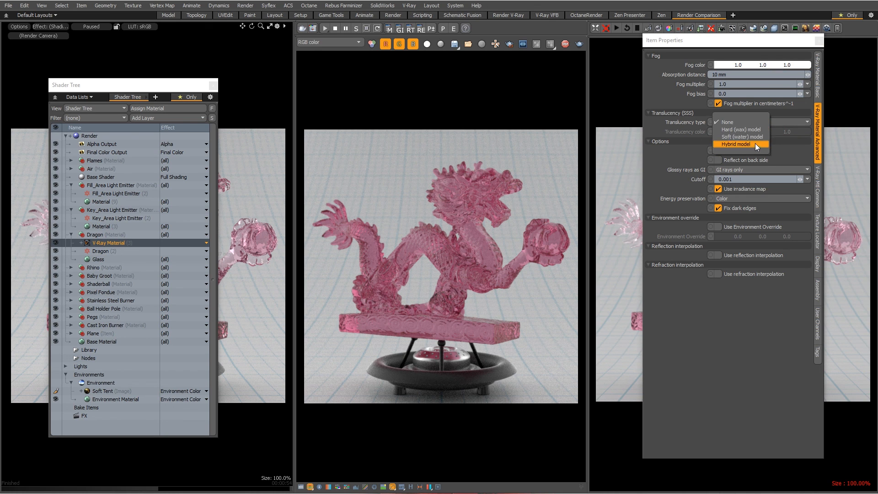
click(758, 110)
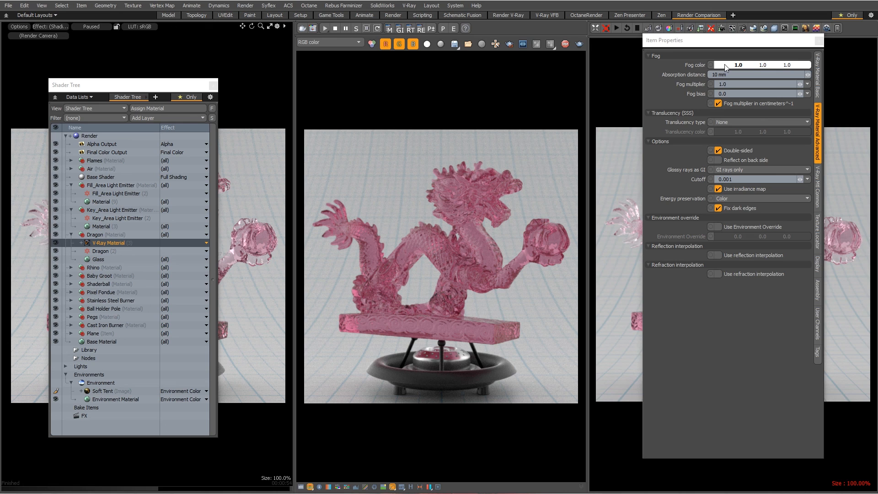
click(818, 95)
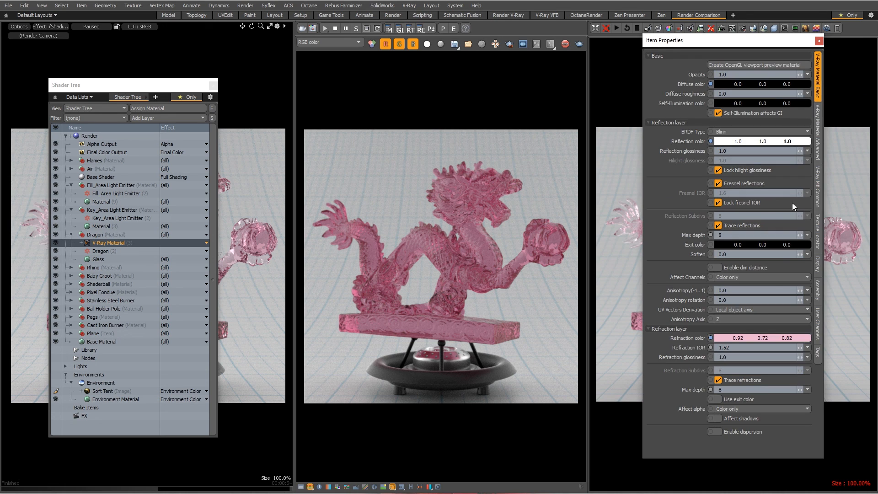
ctrl+drag(718, 339, 817, 349)
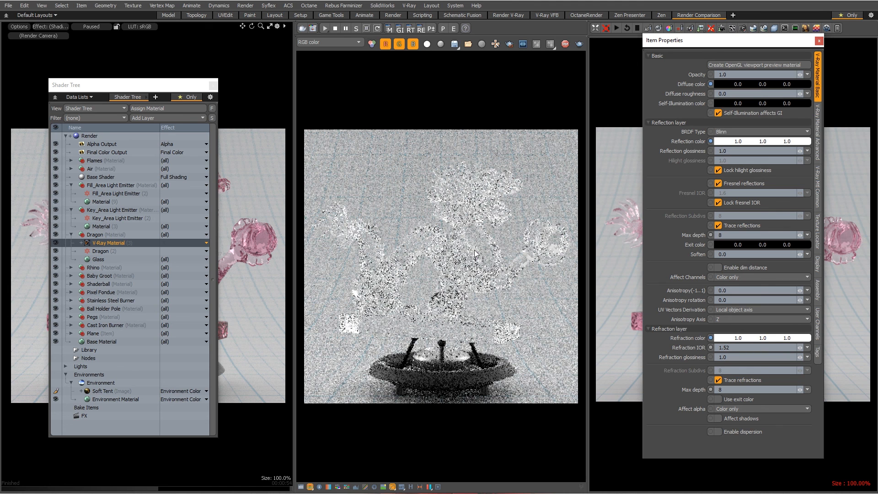
Step: Check the Glass material's transparency settings and set the V-Ray Material's fog color to RGB 0.92, 0.72, 0.82
click(817, 125)
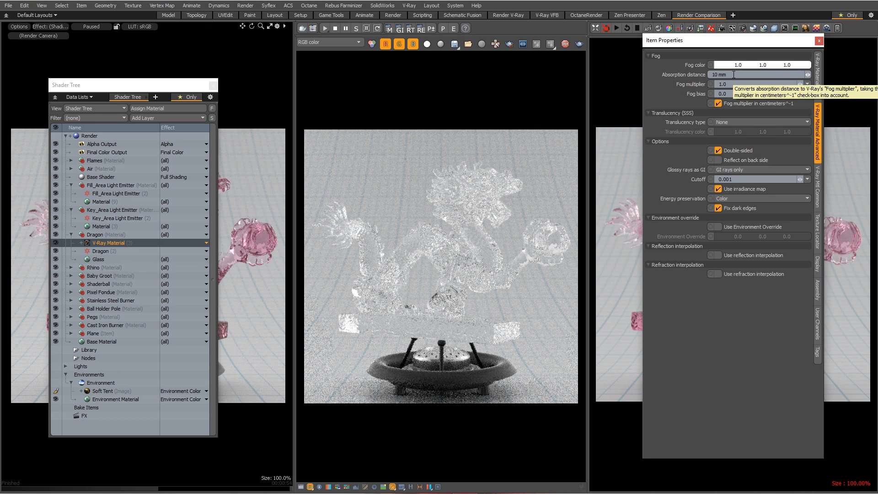
click(99, 259)
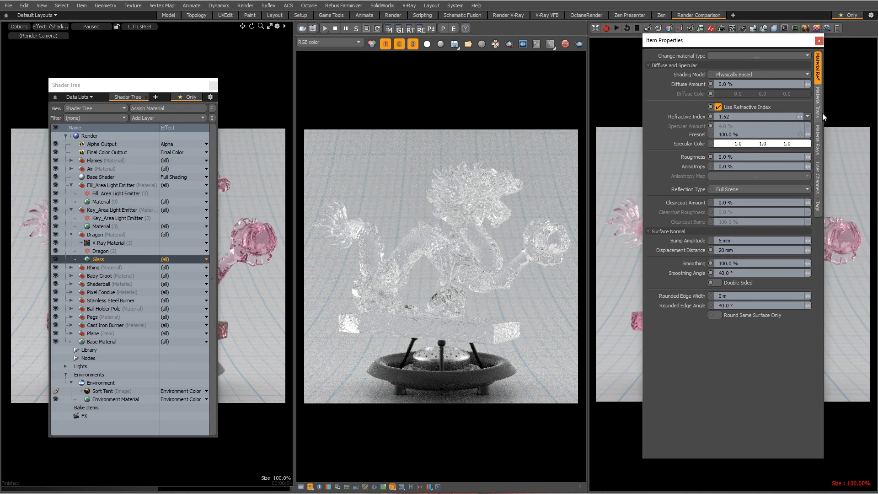
click(817, 103)
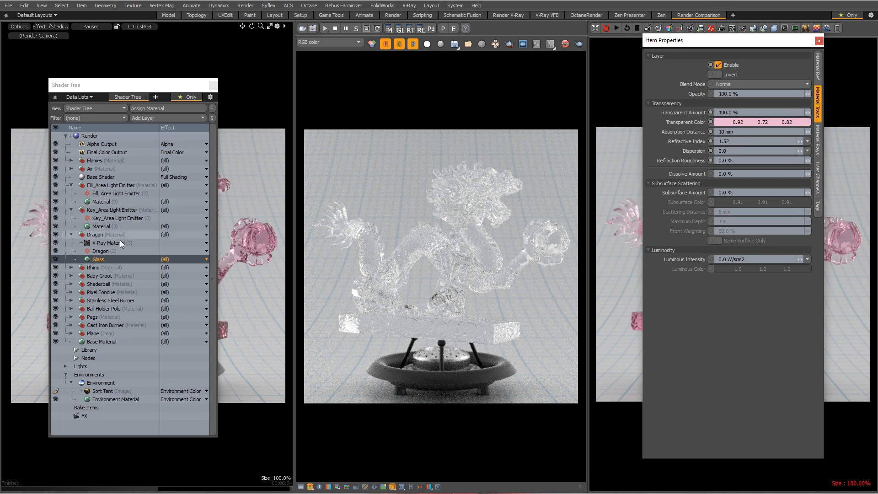
click(101, 241)
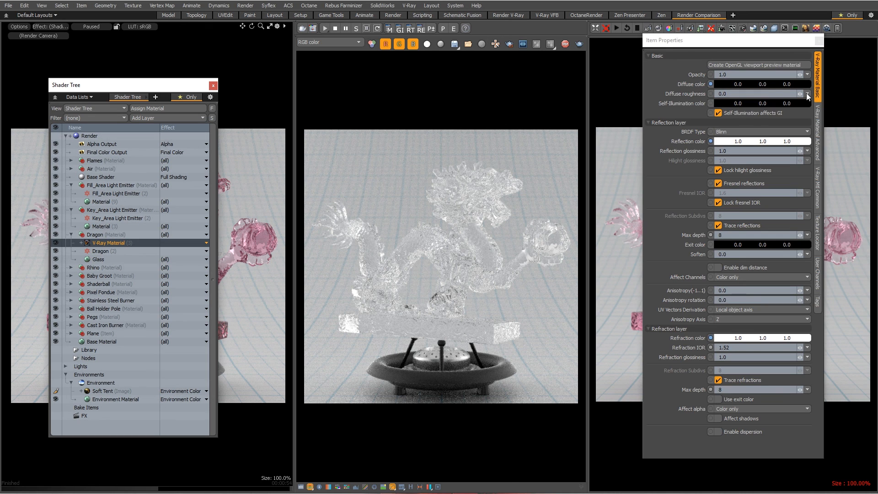
click(817, 115)
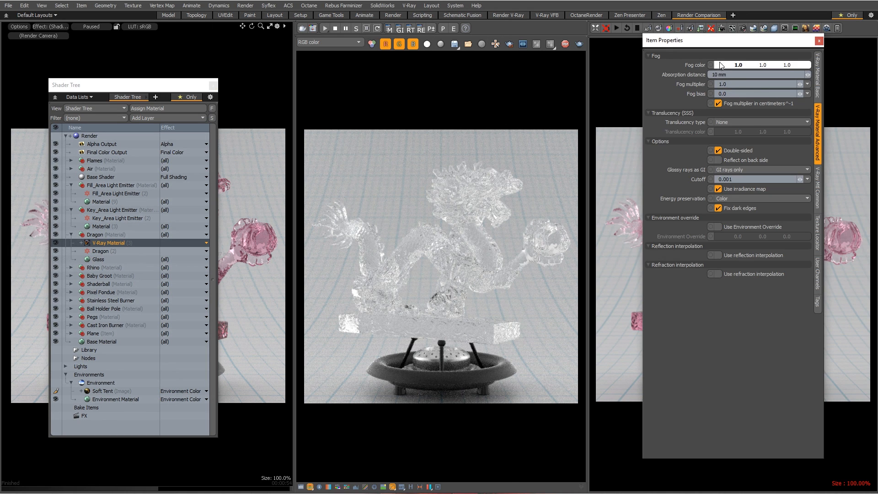
click(720, 65)
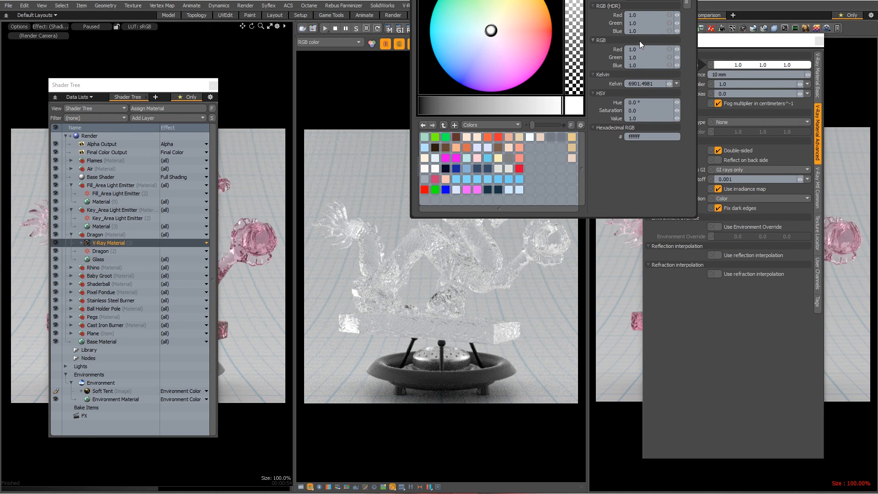
key(BackSpace)
key(BackSpace)
key(BackSpace)
text(0.92)
key(Tab)
text(.72)
key(Tab)
text(.82)
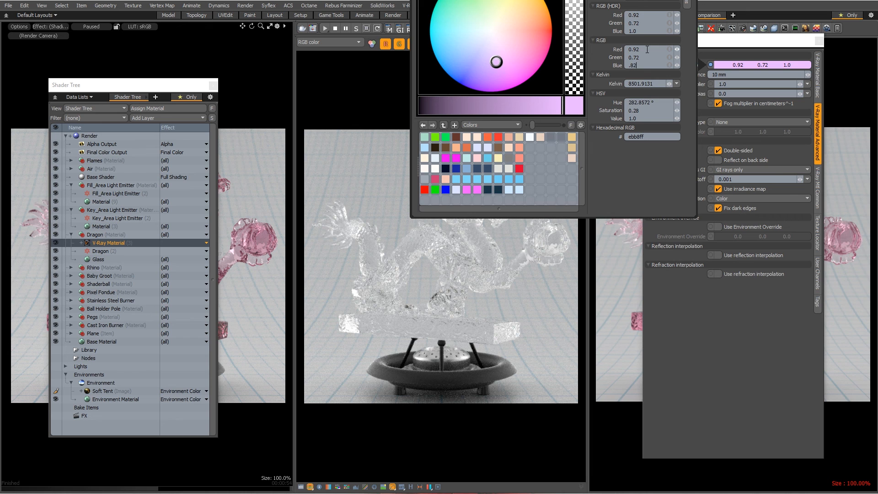
key(Return)
click(742, 40)
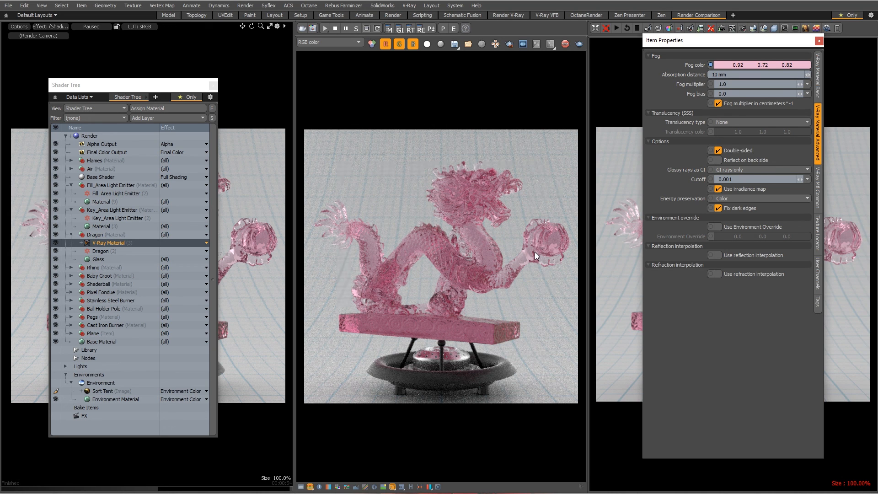
Step: Test a fog multiplier of 4 on the V-Ray Material and return it to 1
click(736, 84)
text(4)
key(Return)
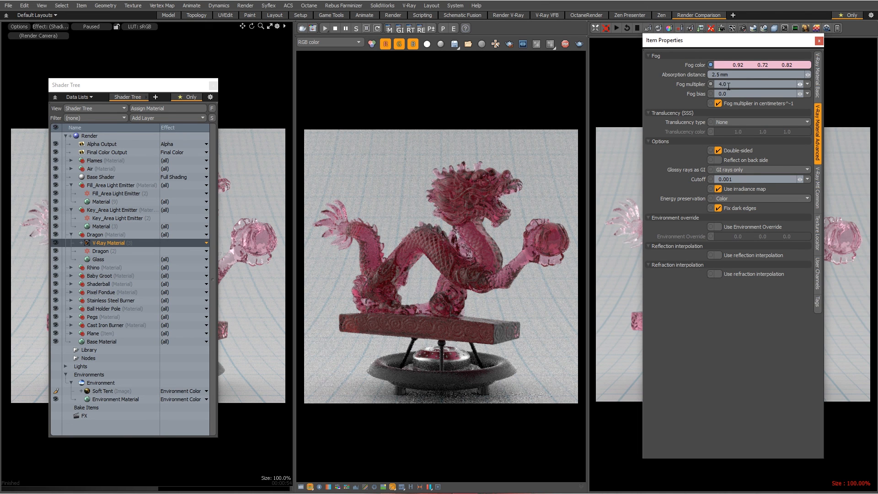
click(743, 84)
text(1)
key(Return)
Step: Clear the floating panels away to compare the dragon glass in all three renders, and bring the Shader Tree back
drag(155, 89, 0, 96)
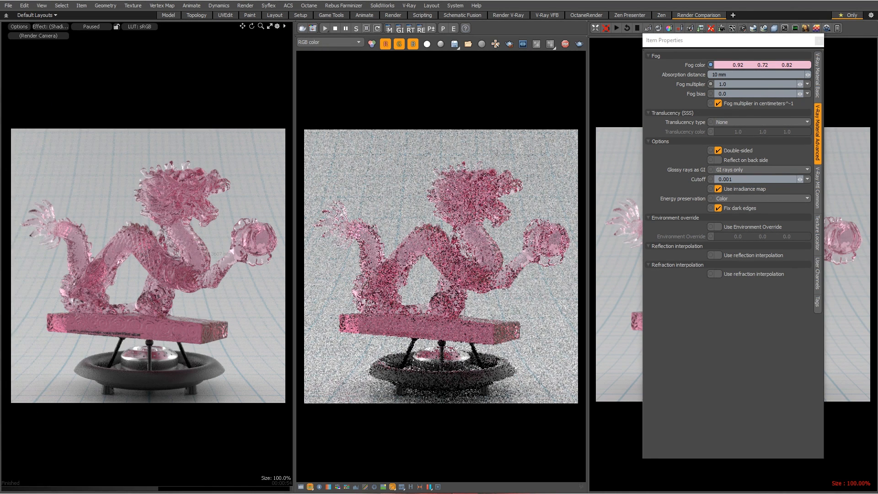
drag(710, 42, 877, 71)
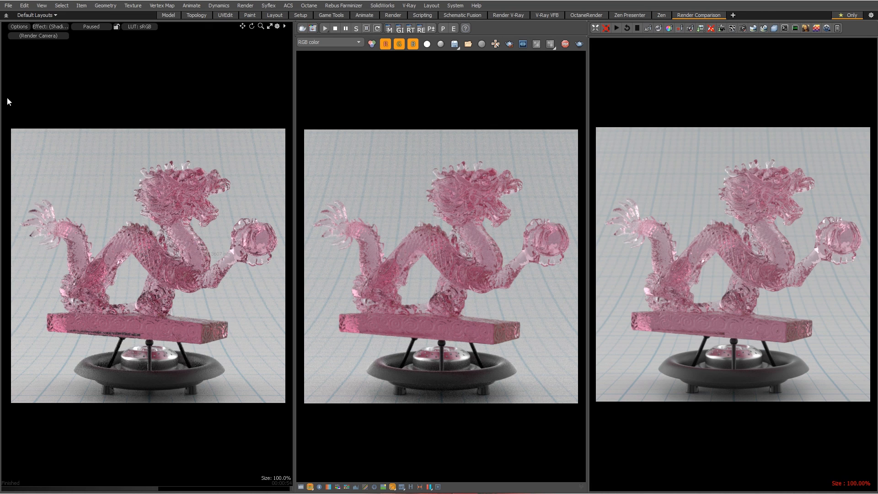
drag(0, 87, 146, 78)
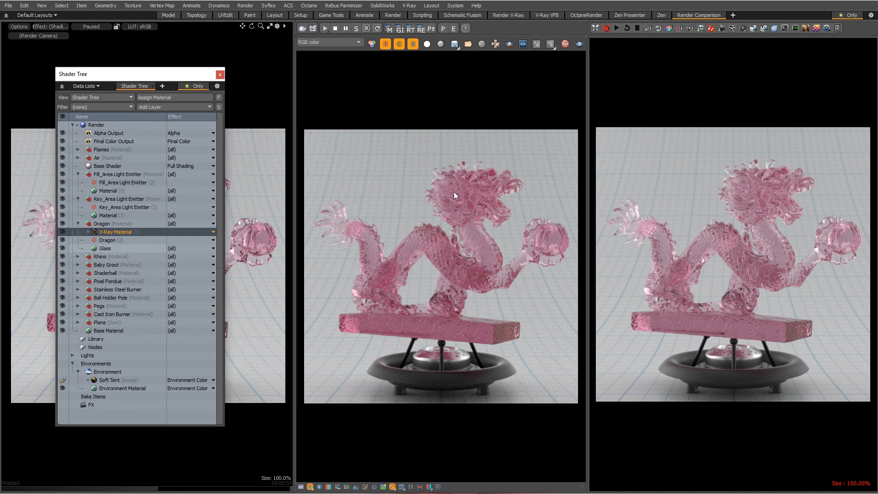
Step: Compare the Glass material's transparent color and absorption distance with the V-Ray Material's refraction and fog settings
click(102, 248)
drag(877, 66, 712, 41)
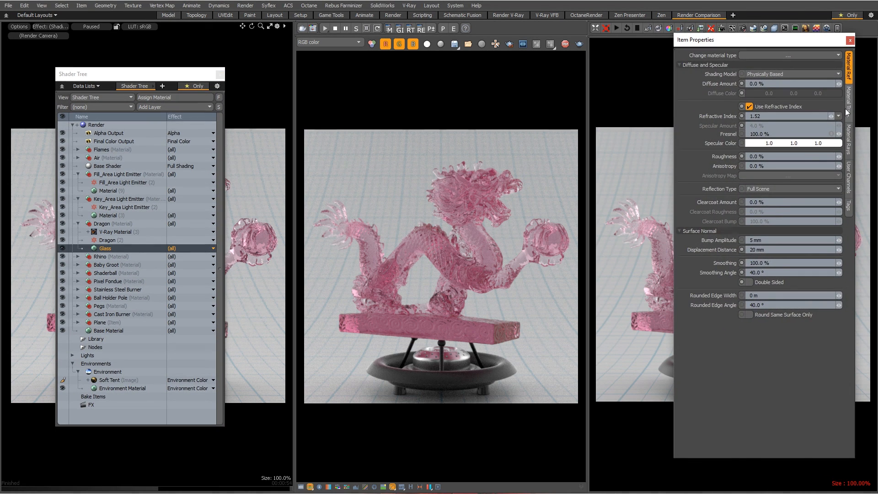
click(847, 111)
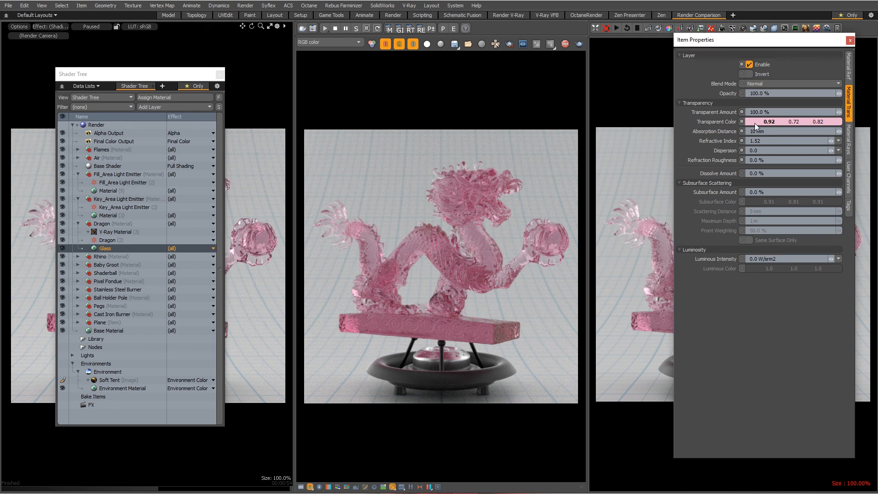
click(115, 232)
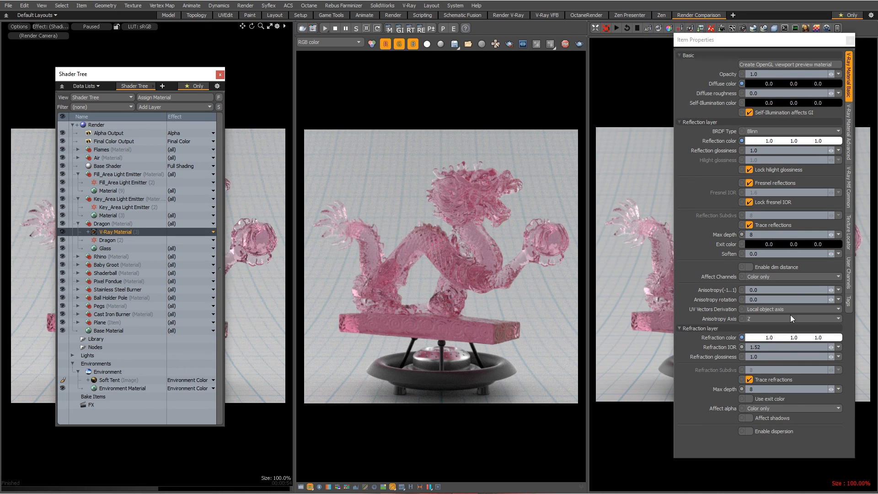
click(848, 139)
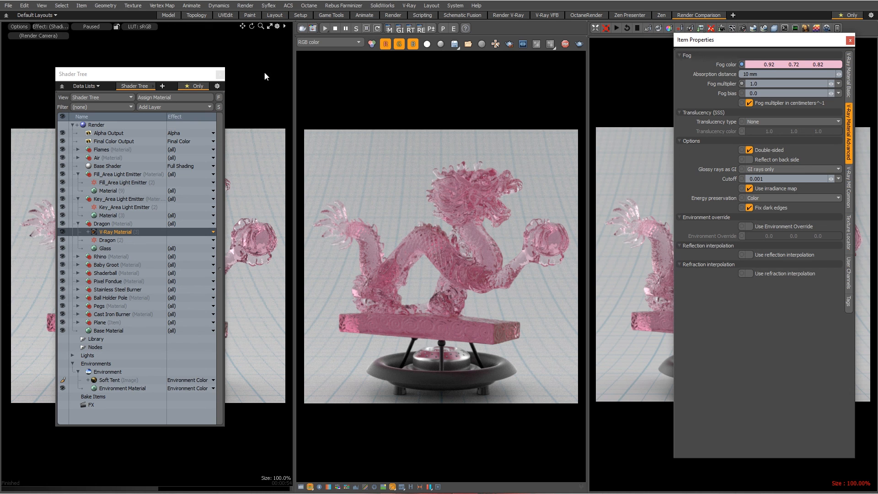
Step: Move the Shader Tree and Item Properties aside to compare the three dragon renders, and bring both back
drag(168, 78, 0, 103)
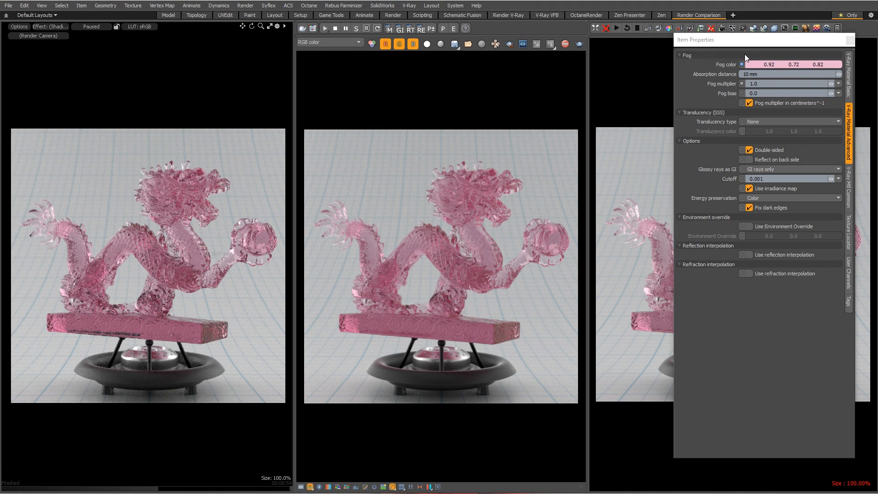
drag(744, 39, 877, 59)
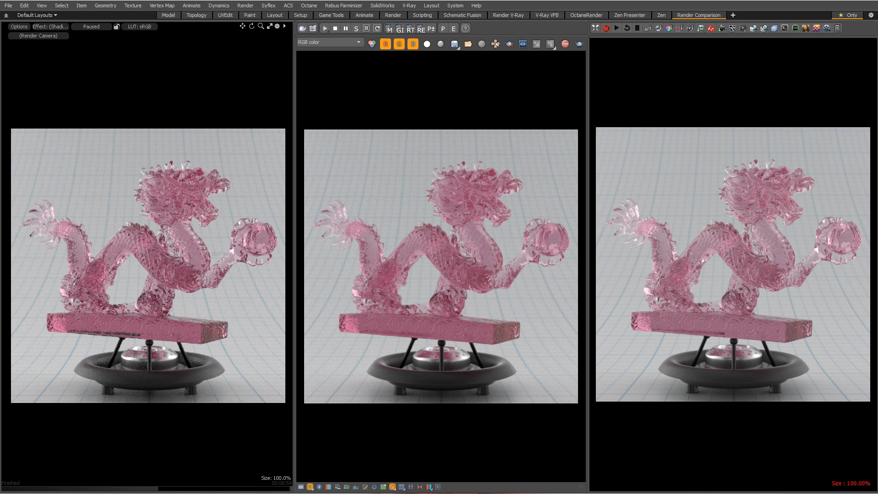
drag(0, 89, 188, 86)
drag(877, 58, 710, 53)
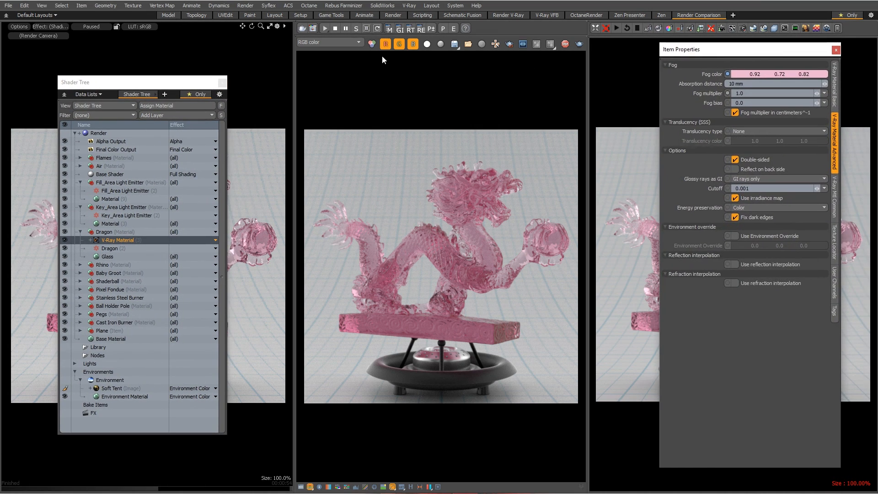
Step: Stop the V-Ray render, set a render region over the dragon's head and front half, and restart with V-Ray RT GPU CUDA
click(345, 28)
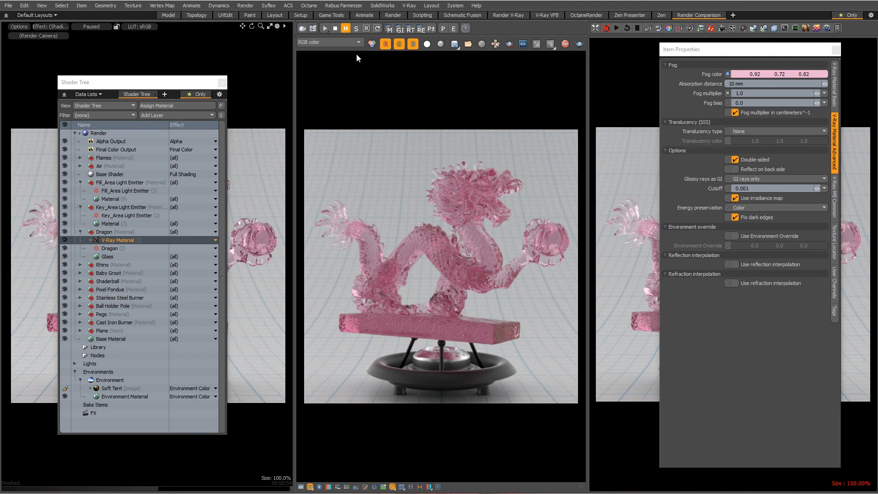
click(335, 28)
click(508, 44)
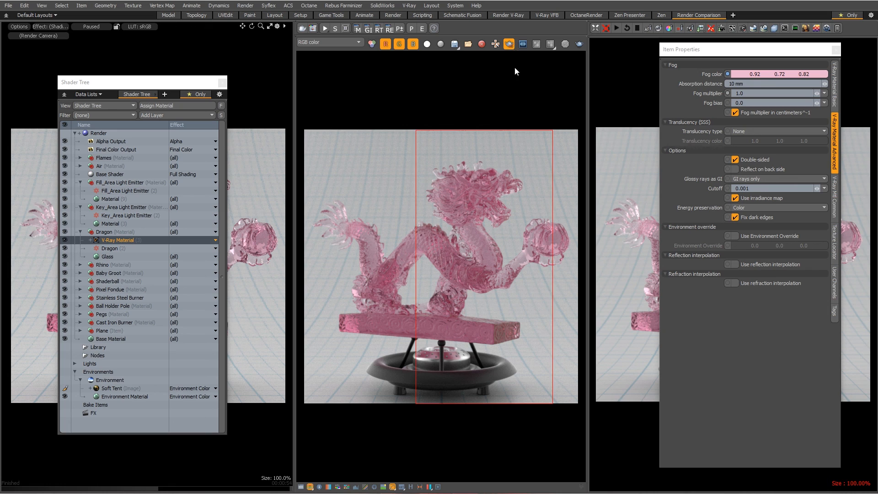
drag(417, 130, 602, 402)
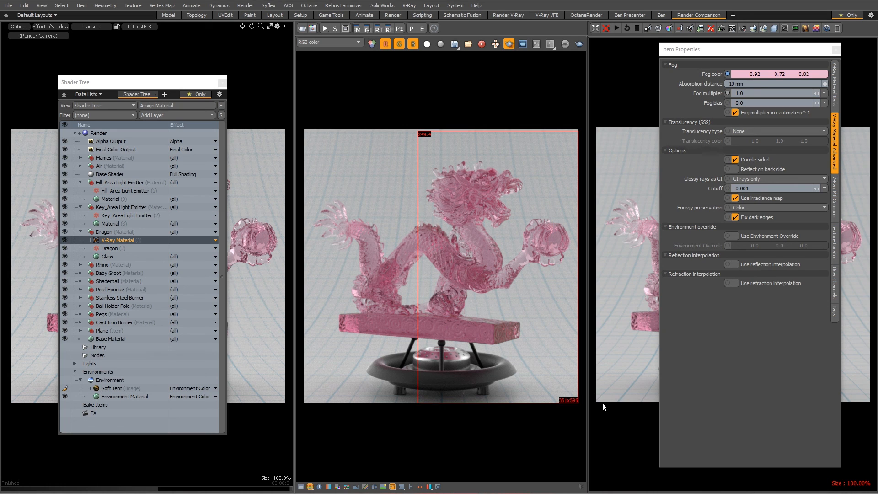
click(325, 28)
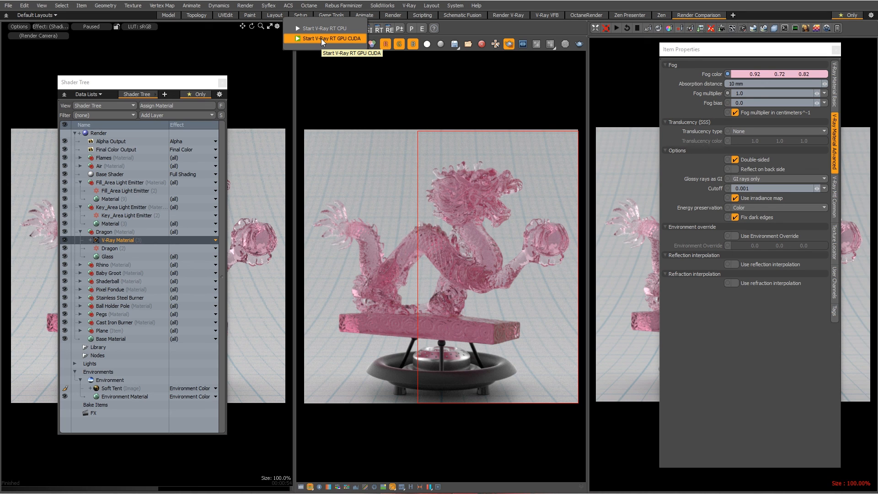
click(321, 38)
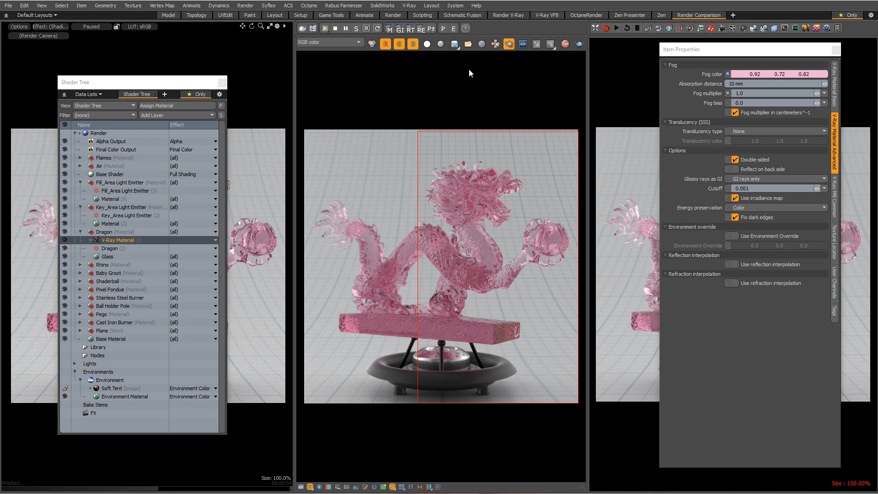
Step: Review the V-Ray Material's basic refraction and fog settings, and turn off the render region to render the full V-Ray frame
click(834, 85)
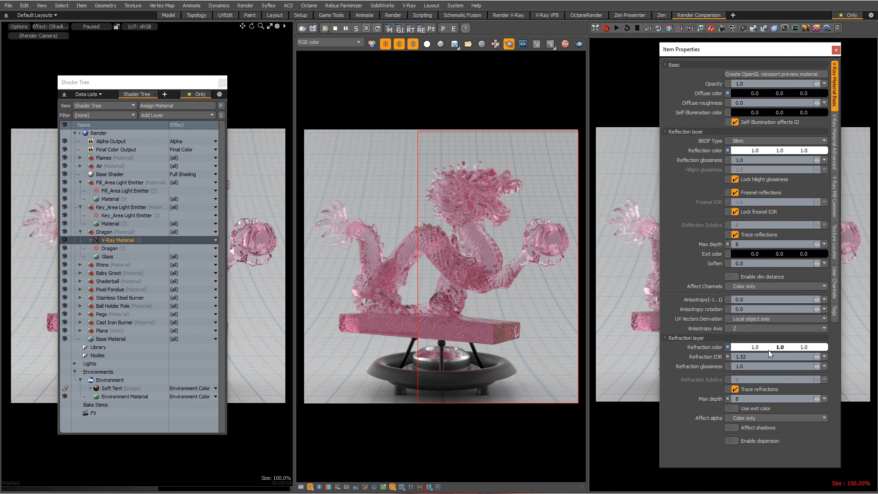
click(834, 134)
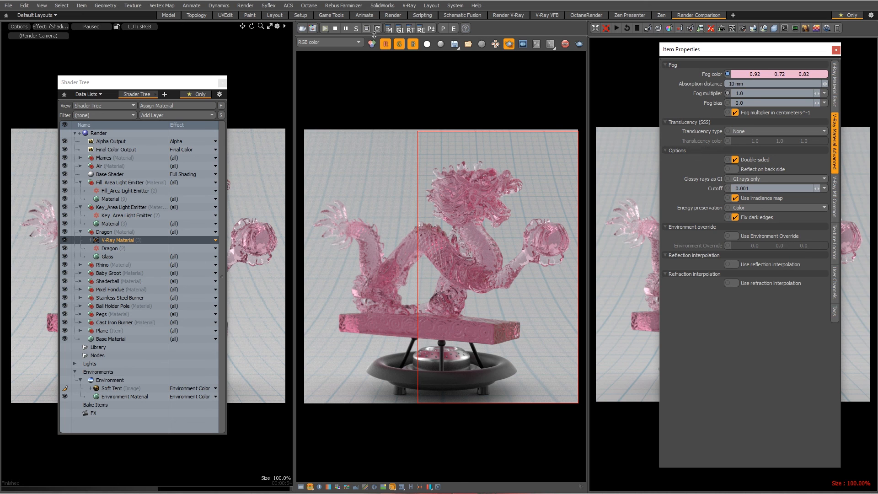
click(508, 44)
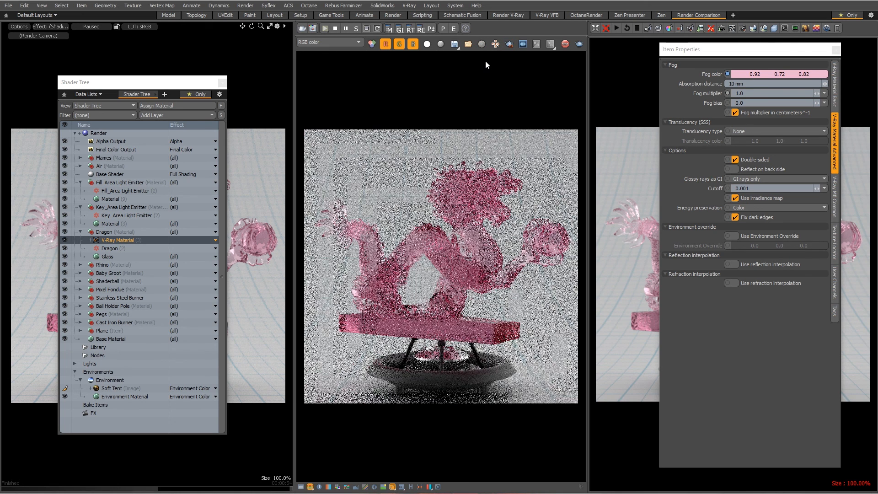